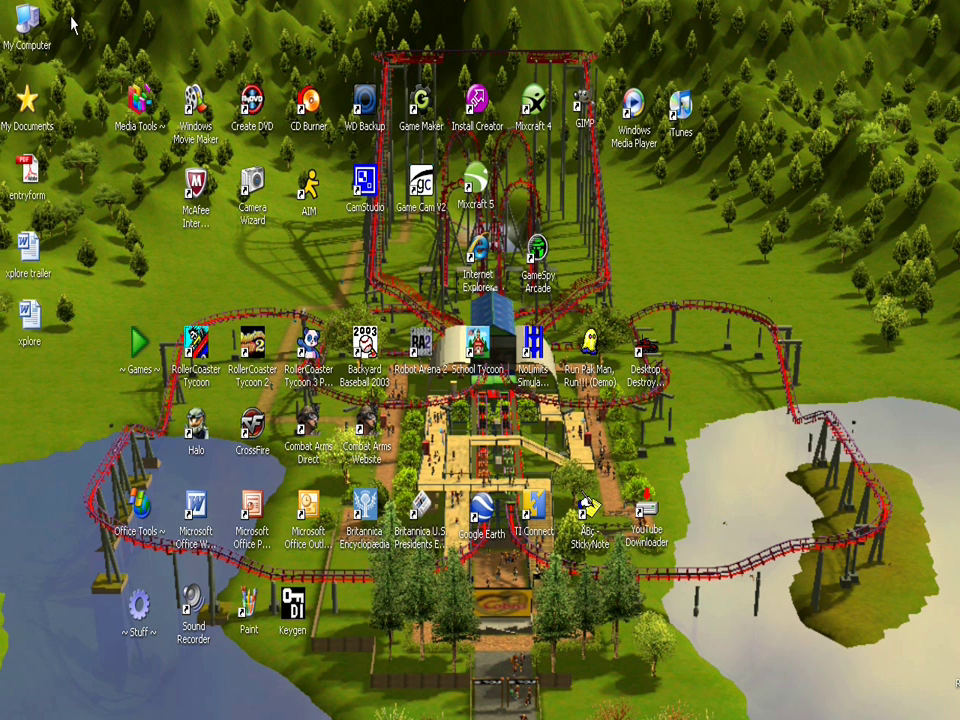
# - Open the Local Disk (C:) drive from My Computer
pyautogui.click(27, 28)
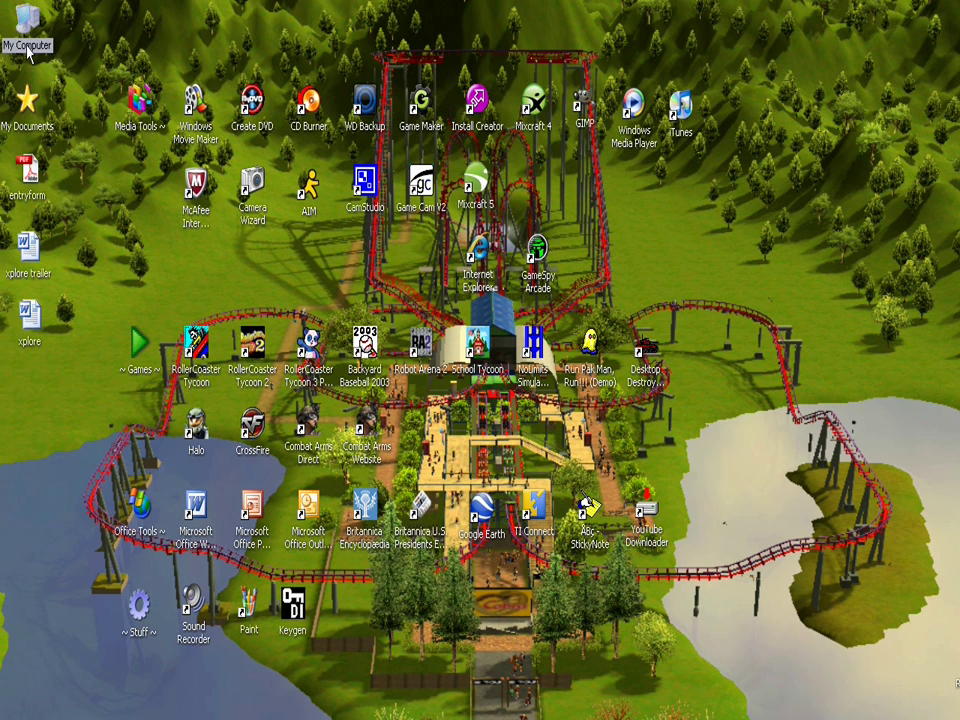
pyautogui.doubleClick(28, 28)
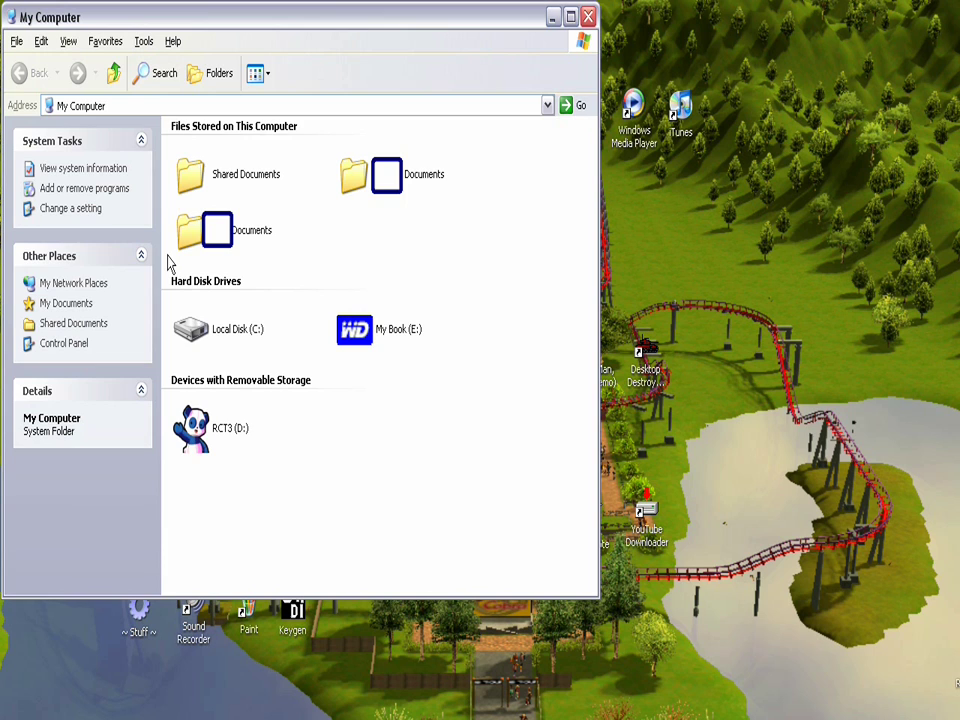
pyautogui.click(215, 329)
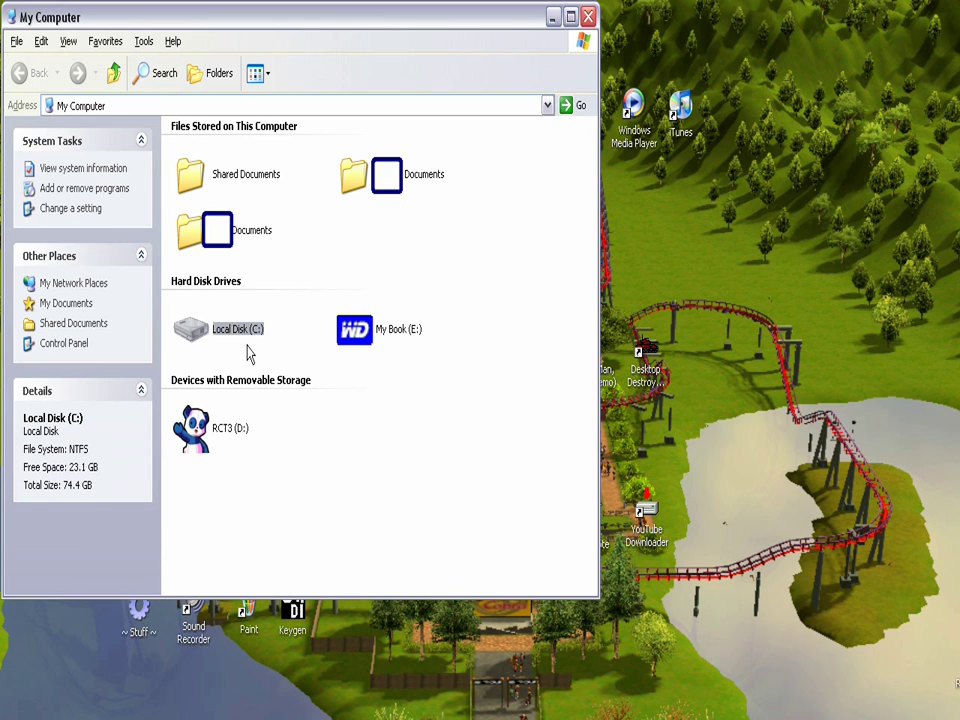
pyautogui.doubleClick(199, 343)
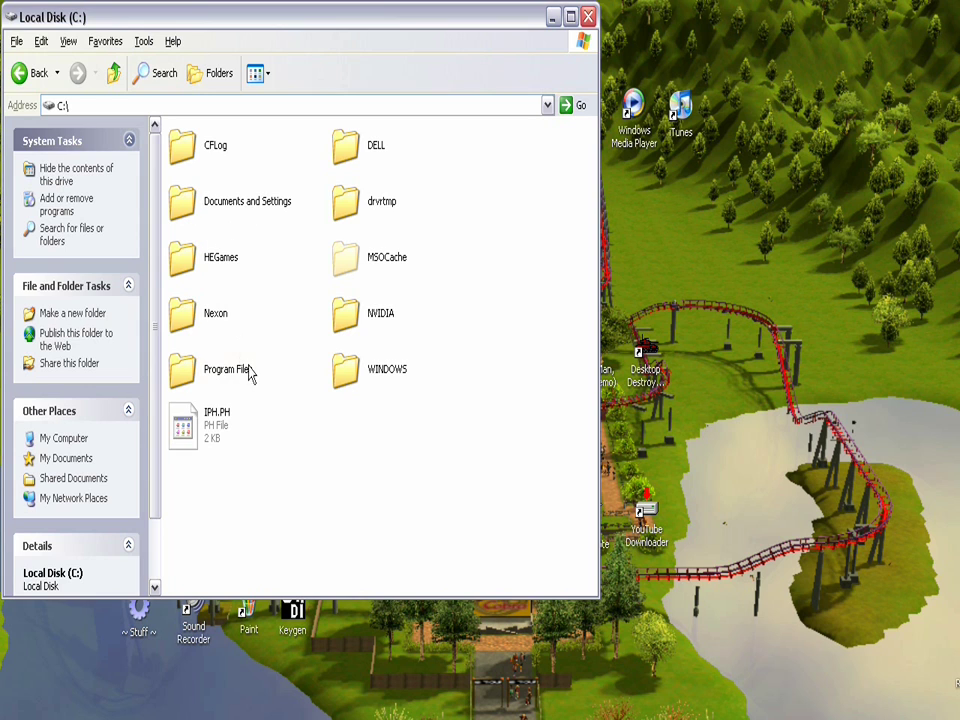
# - Open the RollerCoaster Tycoon 3 Platinum installation folder inside Program Files\Atari
pyautogui.click(242, 204)
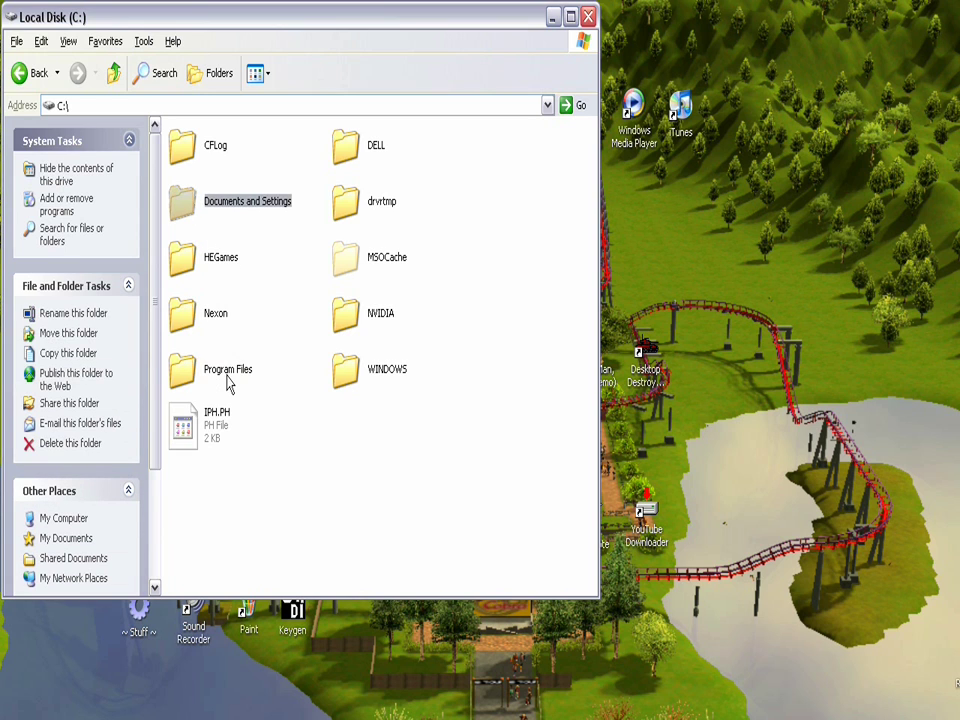
pyautogui.click(228, 383)
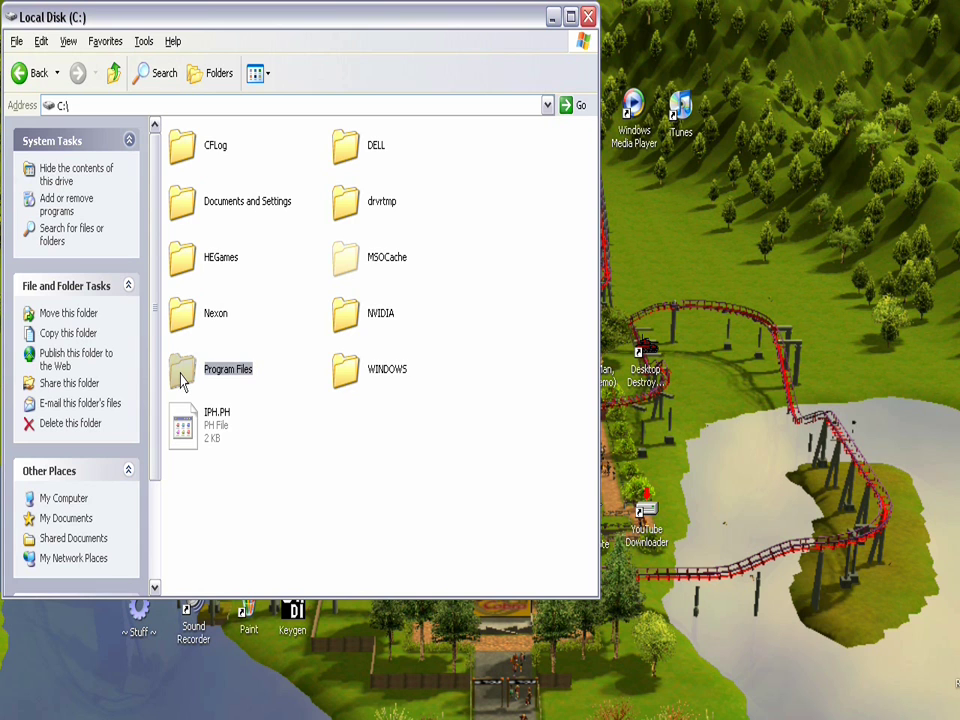
pyautogui.press('Return')
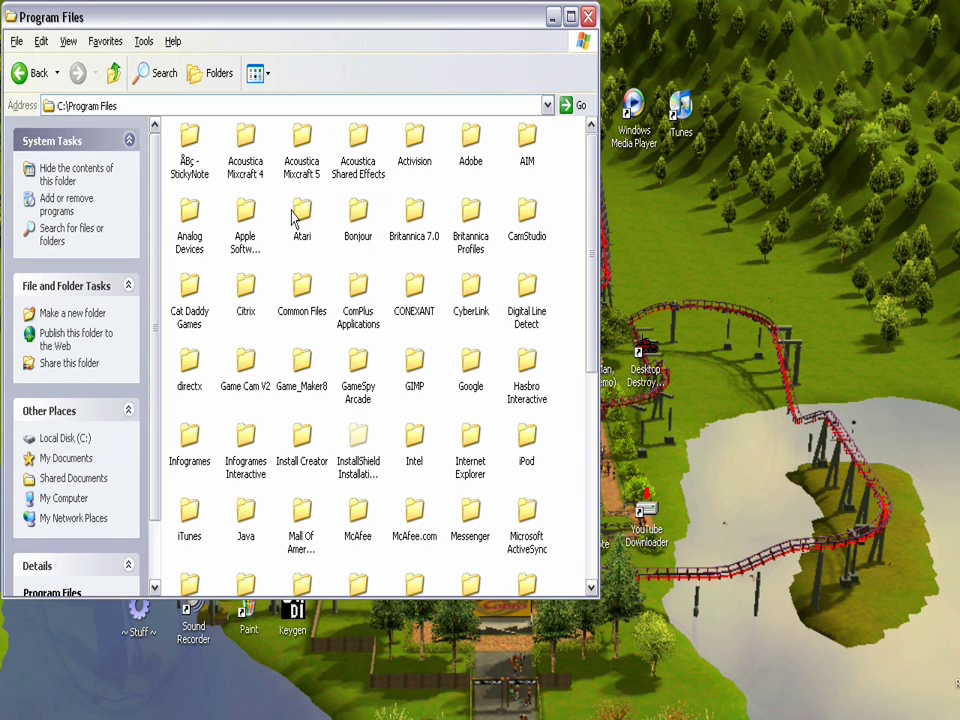
pyautogui.doubleClick(295, 220)
pyautogui.doubleClick(236, 160)
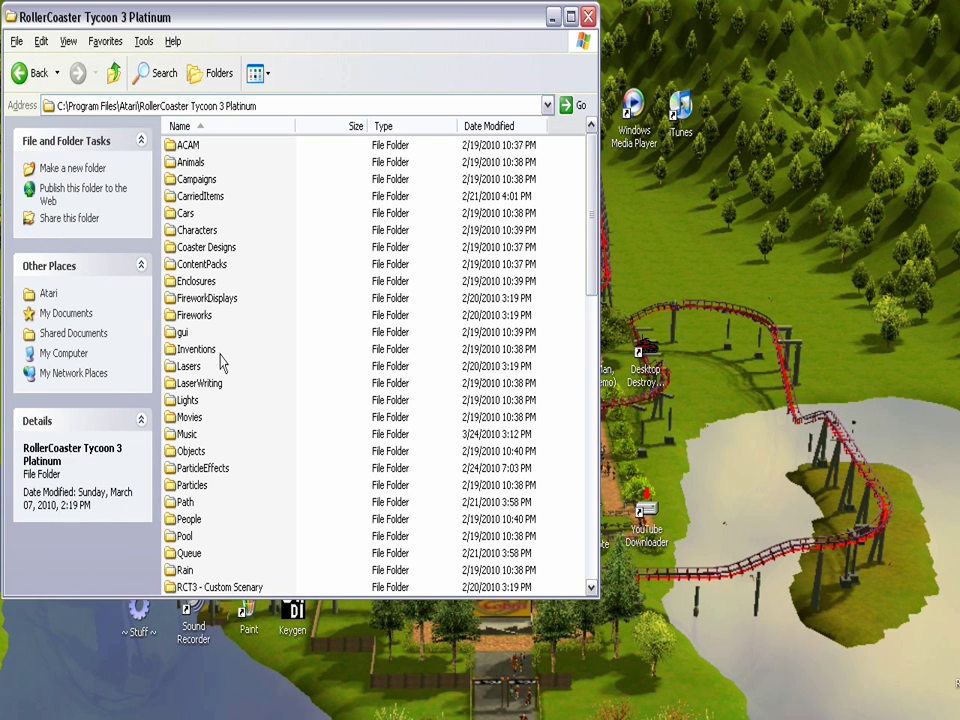
# - View the Options text document in the game's installation folder, moving its window aside, and close it
pyautogui.scroll(-14, 220, 362)
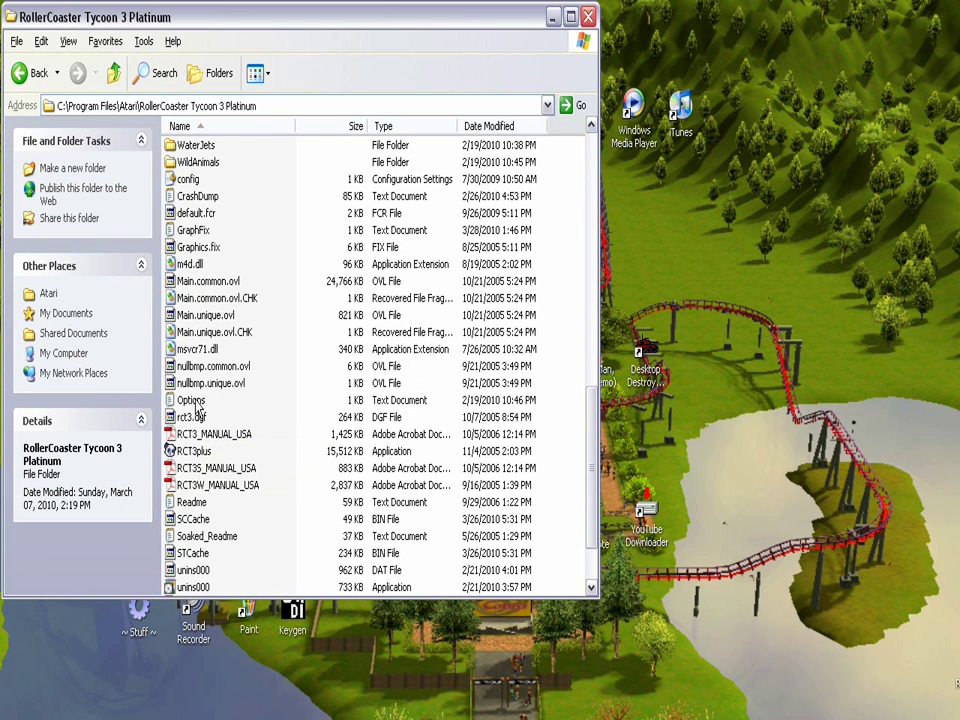
pyautogui.click(195, 401)
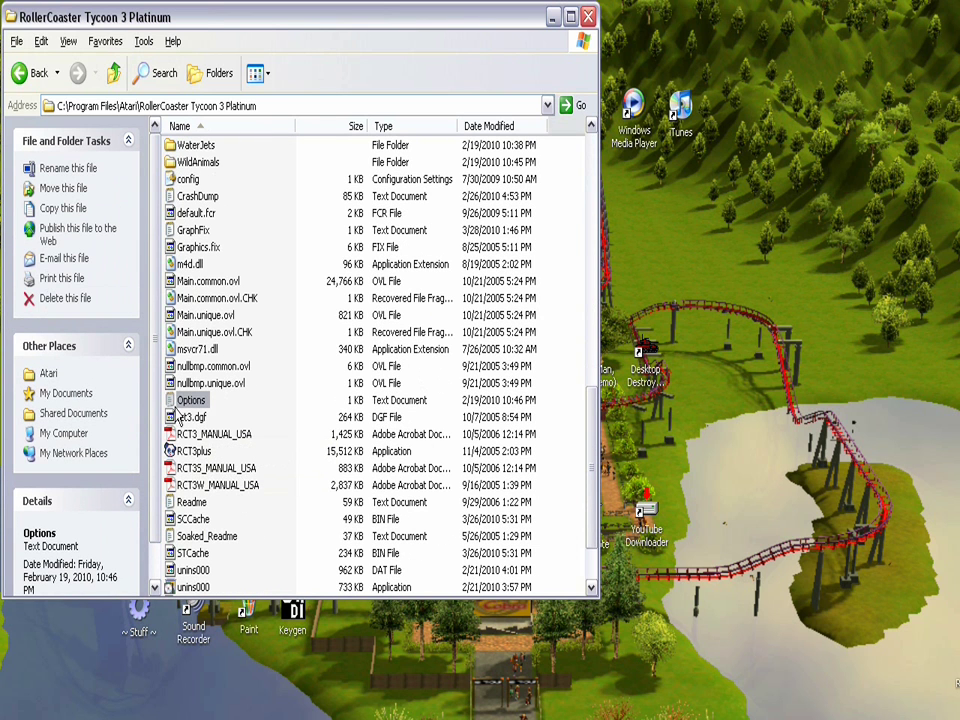
pyautogui.press('Return')
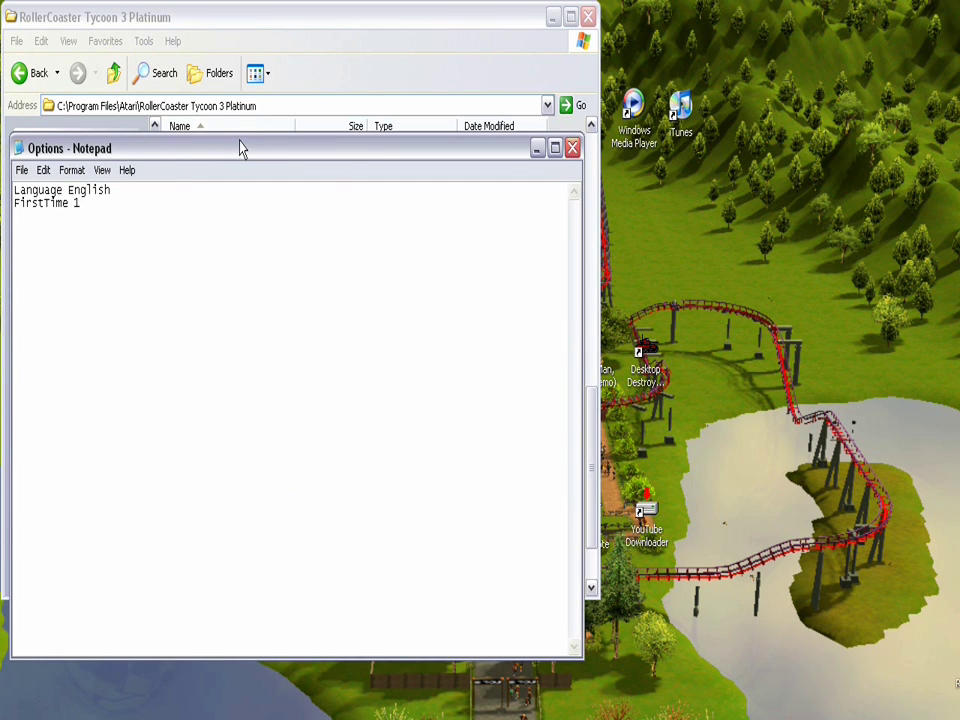
pyautogui.moveTo(240, 148); pyautogui.dragTo(284, 117)
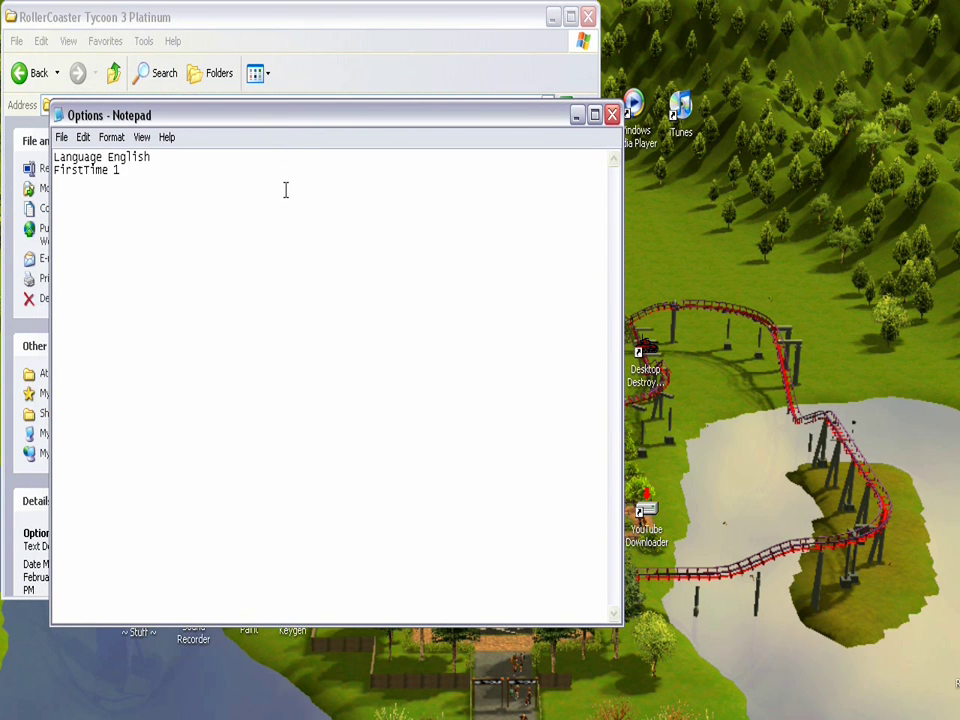
pyautogui.click(612, 115)
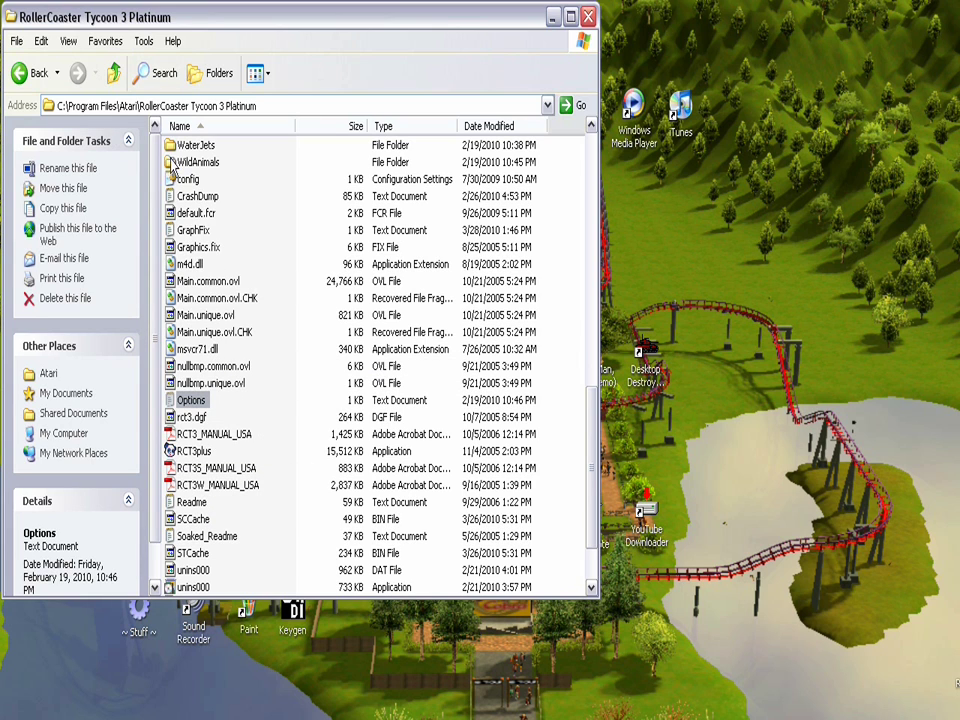
# - Return to the C: drive and open the user's own profile folder inside Documents and Settings
pyautogui.click(116, 84)
pyautogui.click(116, 84)
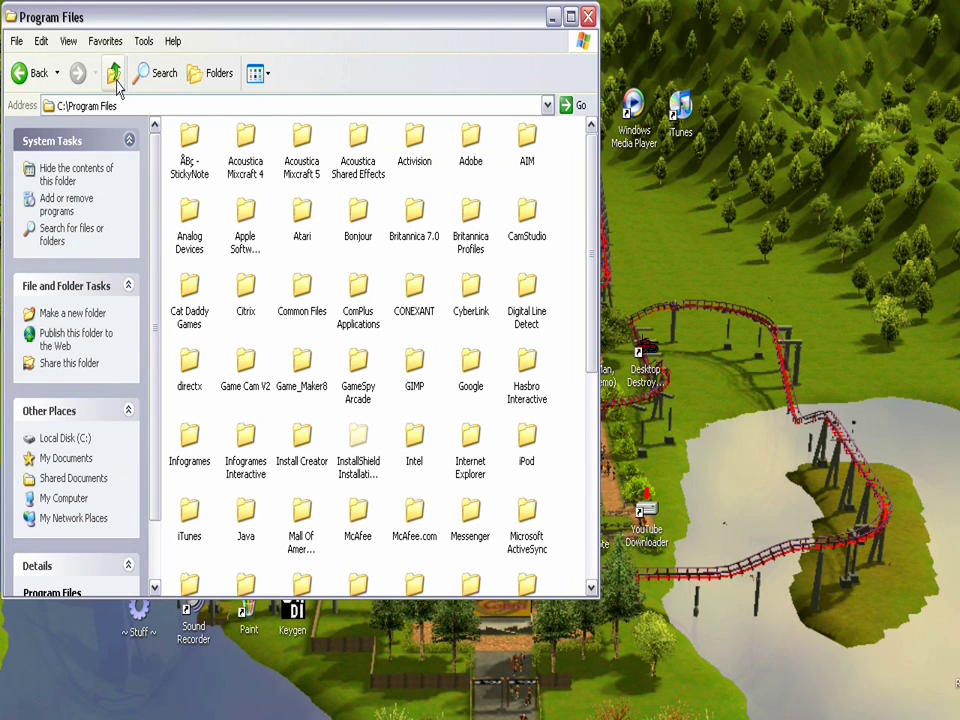
pyautogui.click(116, 84)
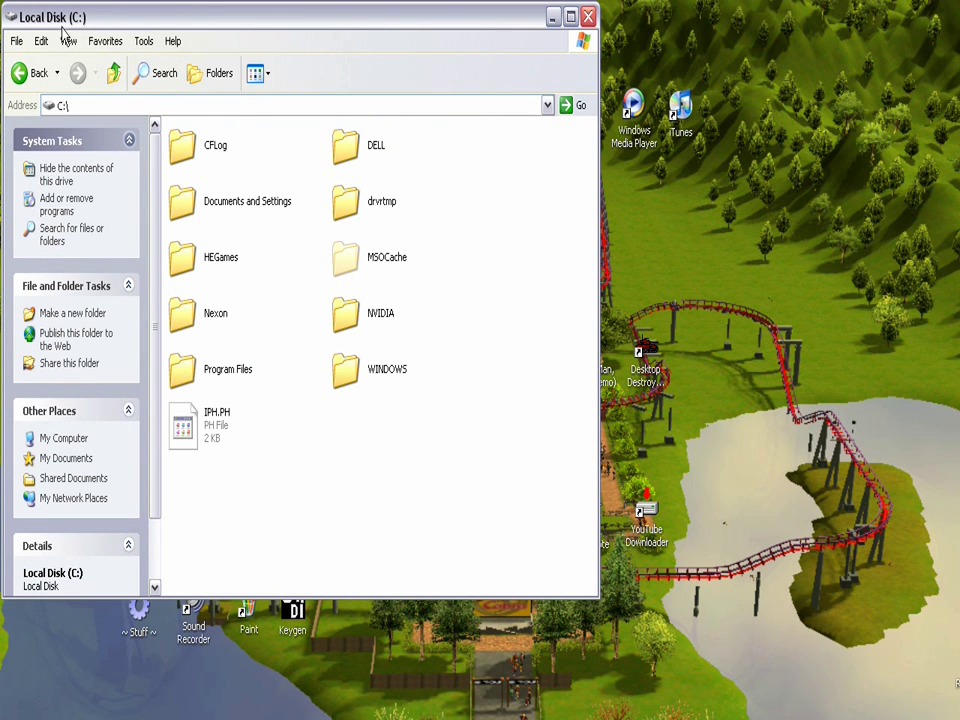
pyautogui.click(188, 203)
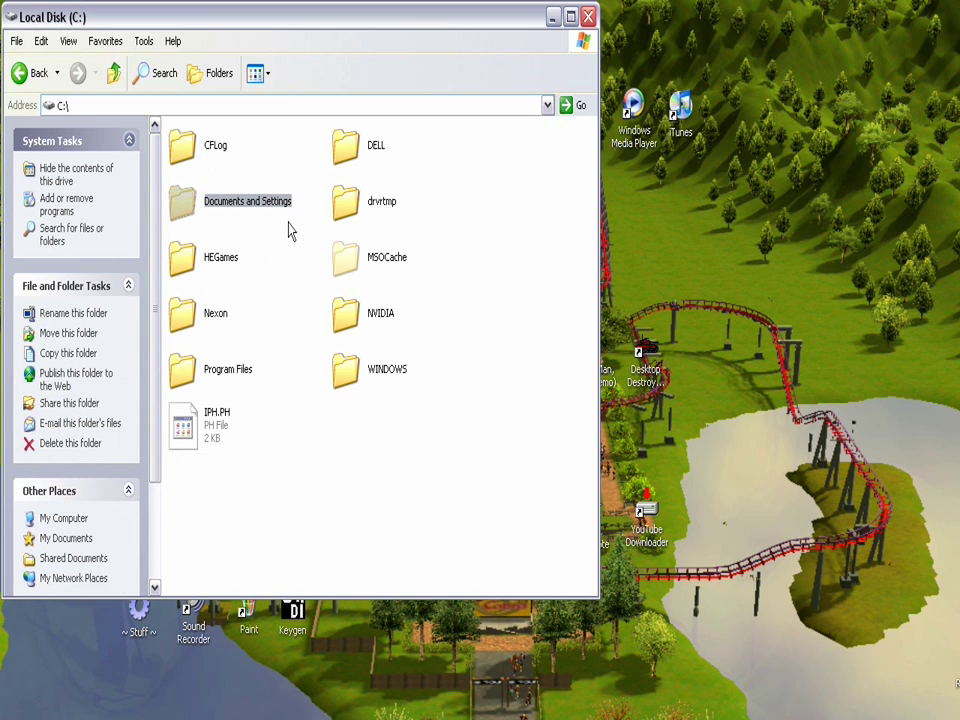
pyautogui.doubleClick(187, 213)
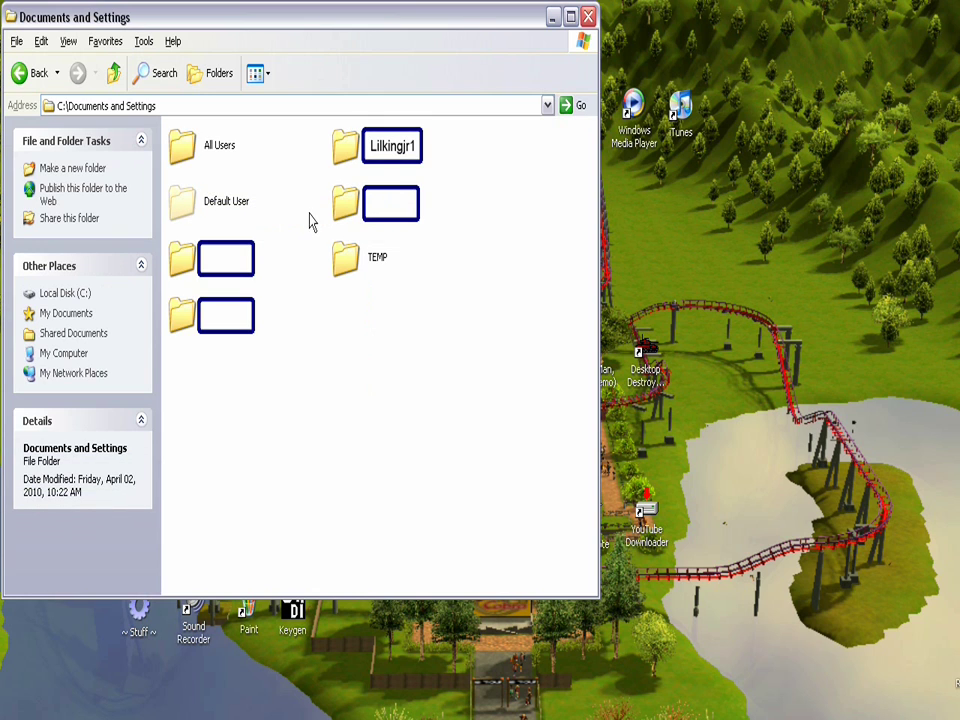
pyautogui.doubleClick(342, 150)
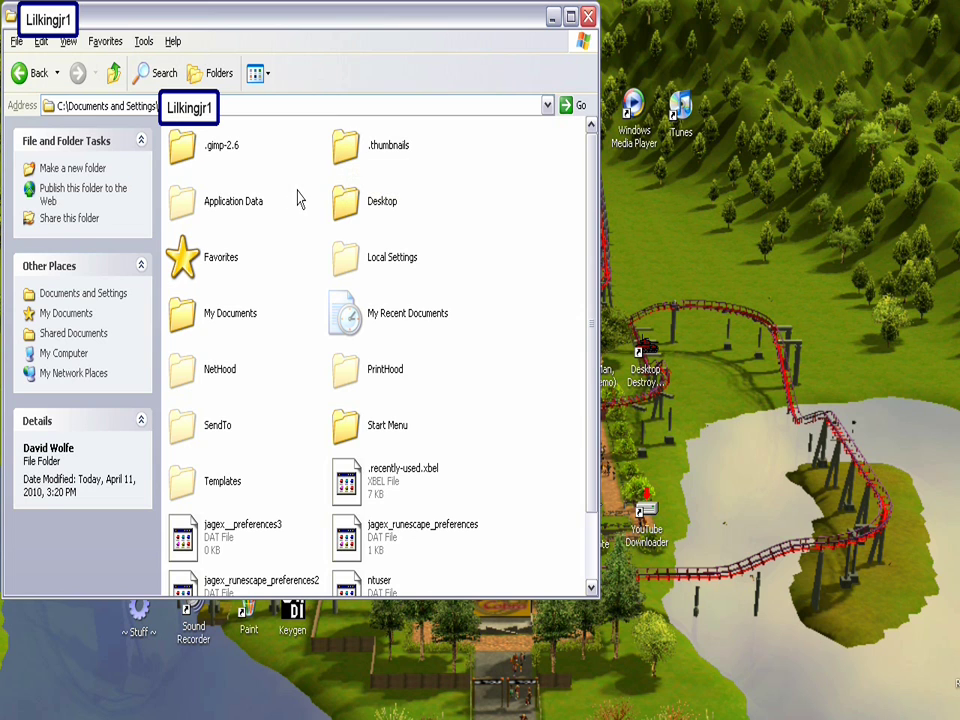
pyautogui.click(197, 204)
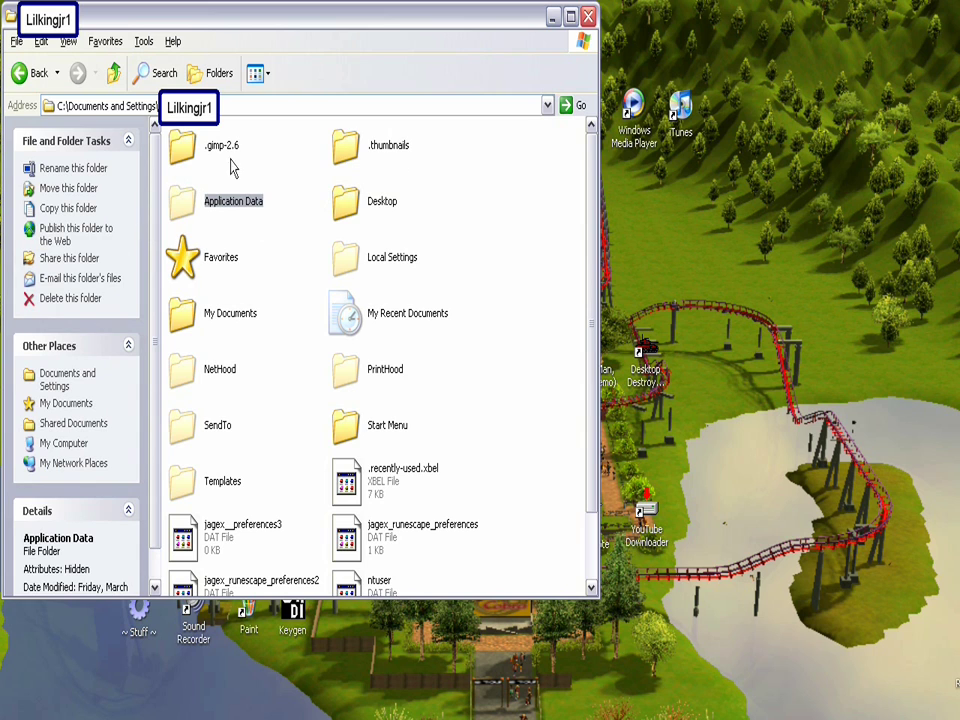
pyautogui.click(288, 229)
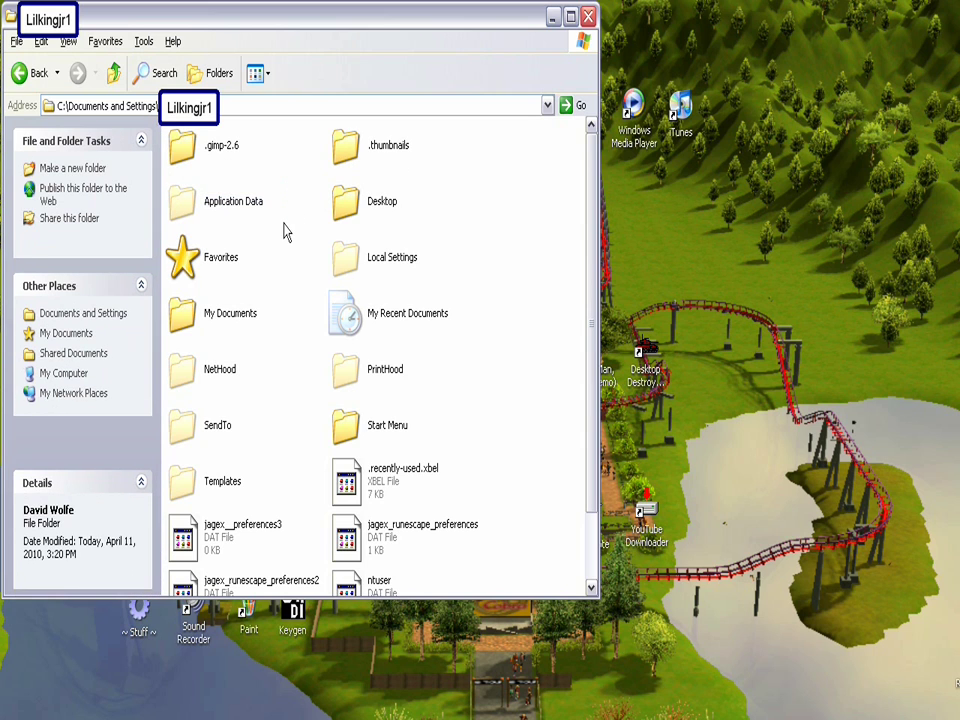
# - Check the hidden files and folders setting in Folder Options and dismiss the dialog without changes
pyautogui.click(143, 42)
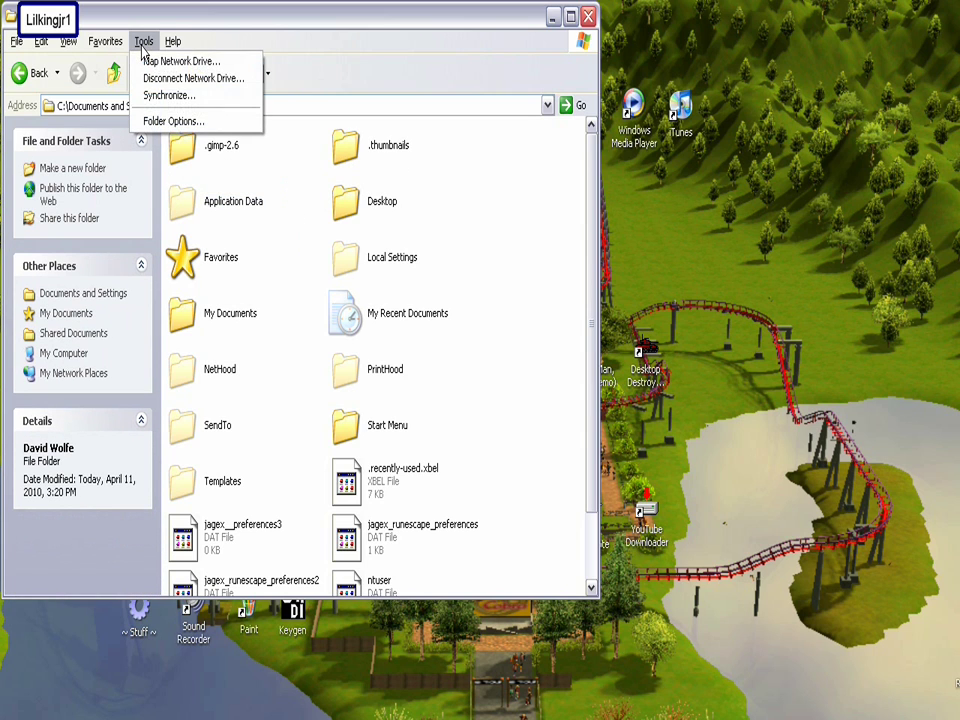
pyautogui.click(170, 121)
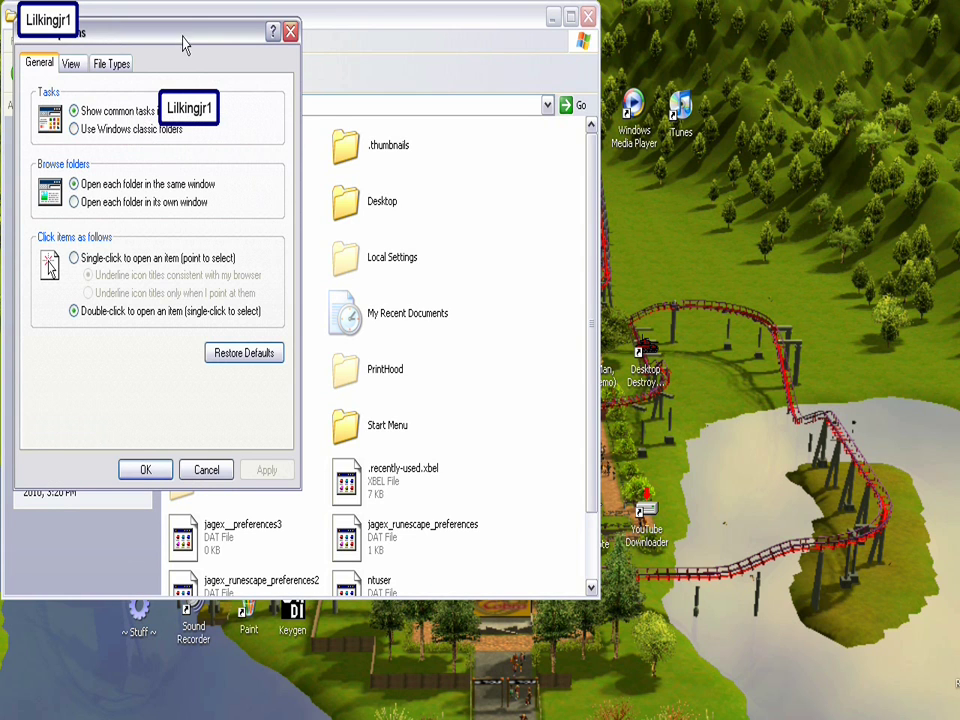
pyautogui.moveTo(184, 43); pyautogui.dragTo(431, 95)
pyautogui.click(322, 118)
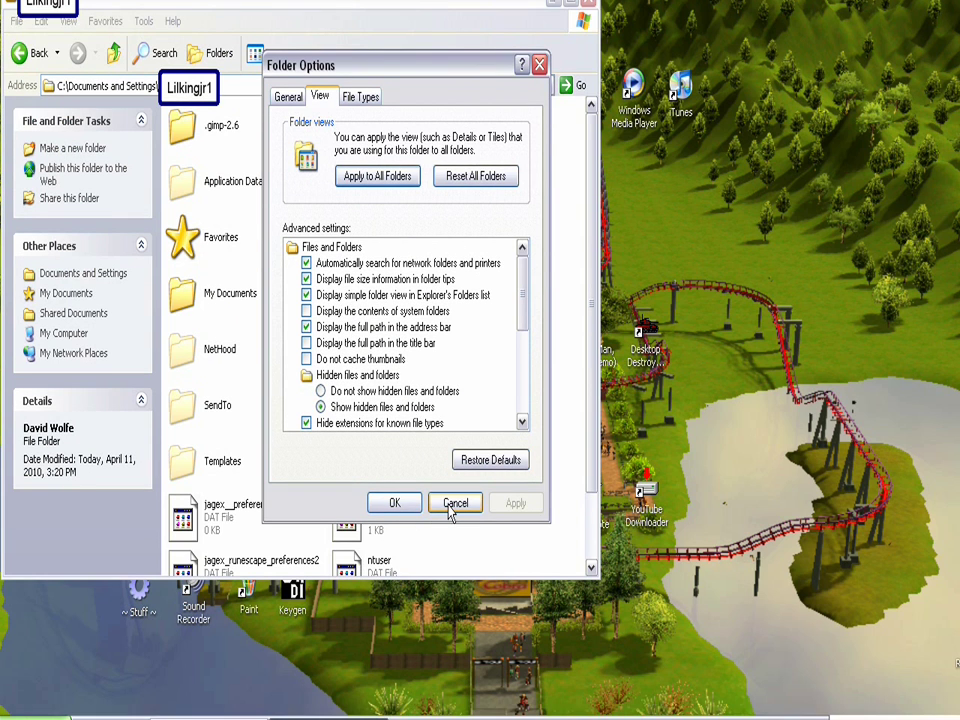
pyautogui.click(453, 503)
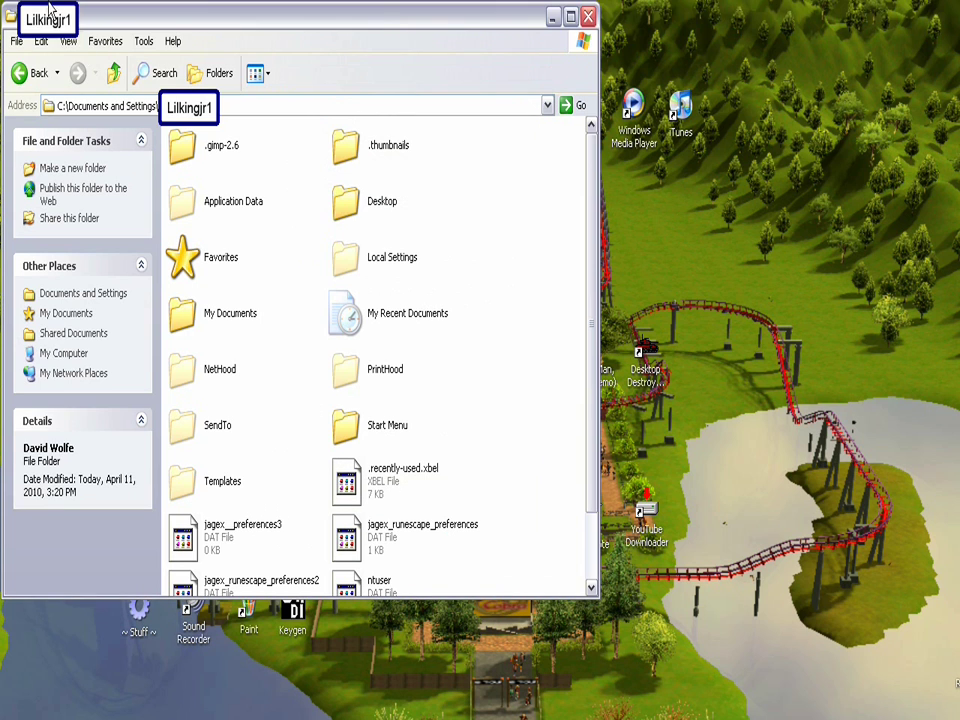
# - Open the Application Data\Atari\RCT3 folder inside the user's profile folder
pyautogui.doubleClick(183, 205)
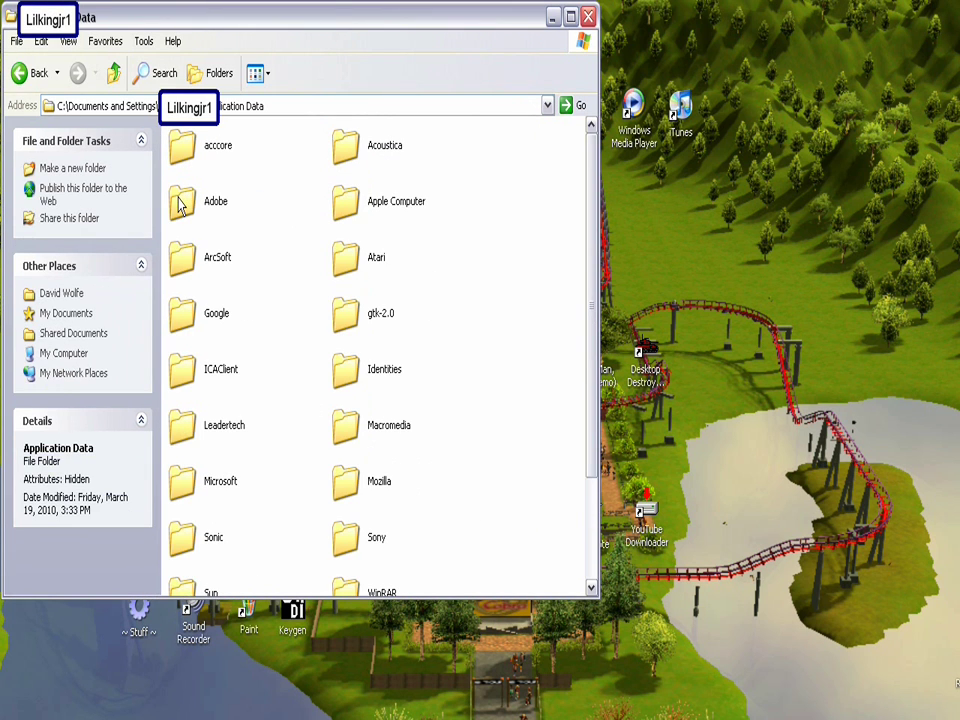
pyautogui.click(345, 256)
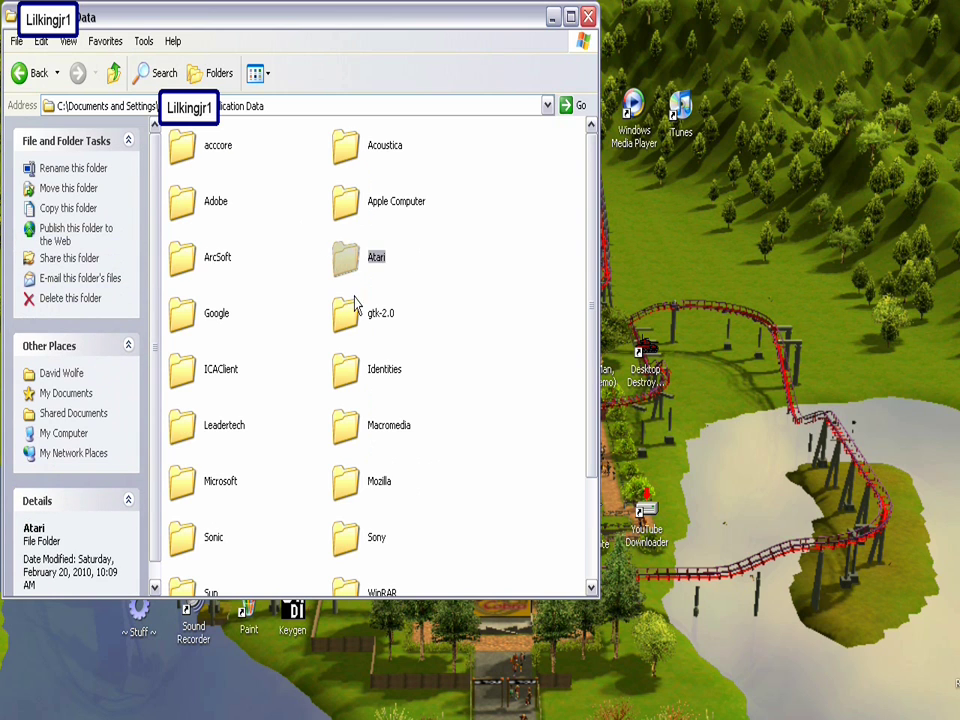
pyautogui.doubleClick(346, 257)
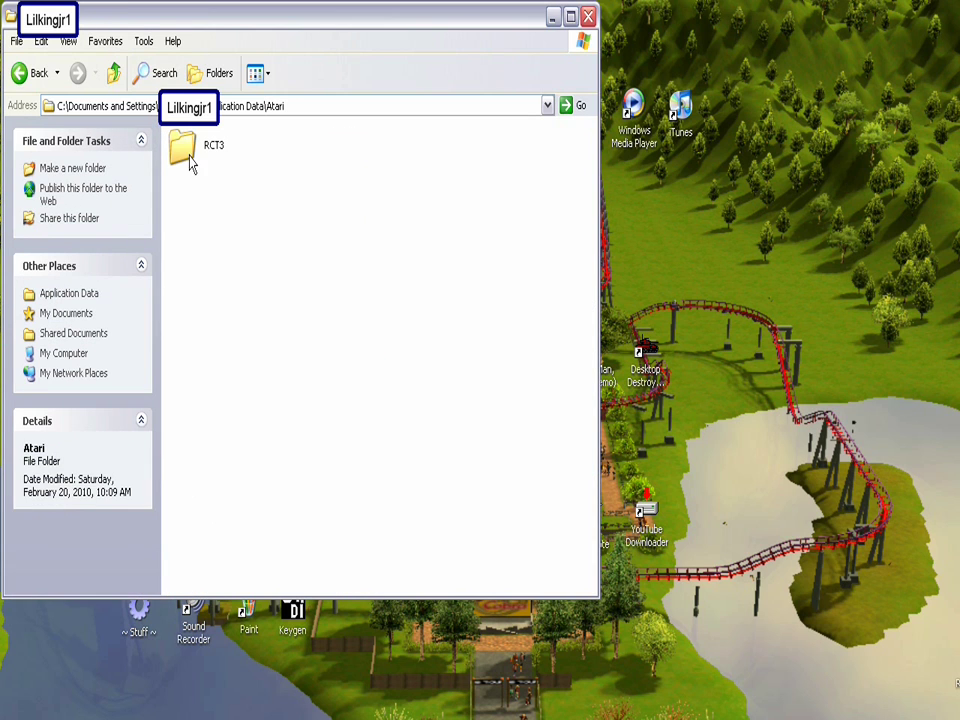
pyautogui.click(183, 150)
pyautogui.doubleClick(184, 157)
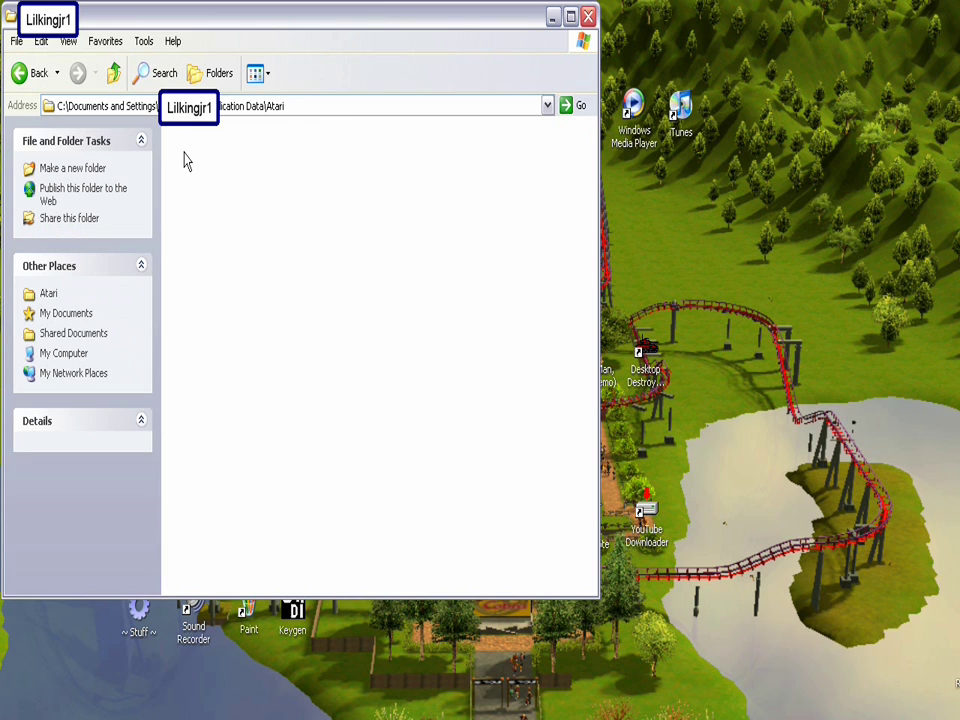
# - Open the RCT3 folder's Options text document and examine its AttractionSceneryAllowTerrainIntersect, AttractionSceneryAllowSceneryIntersect and TrackAllowSameTrackIntersect entries
pyautogui.click(344, 148)
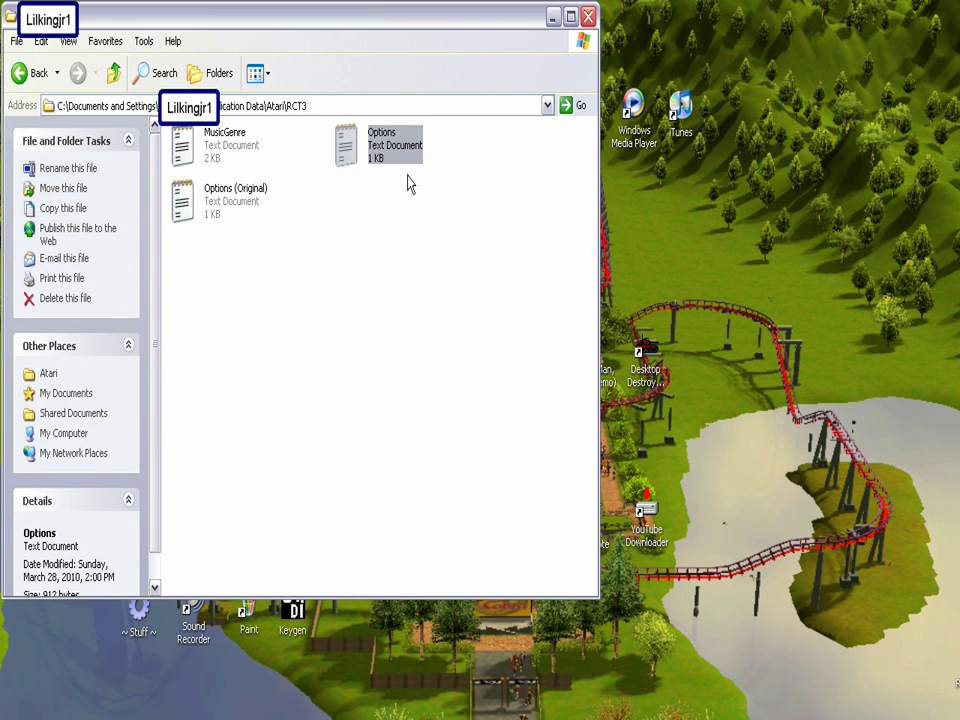
pyautogui.doubleClick(355, 138)
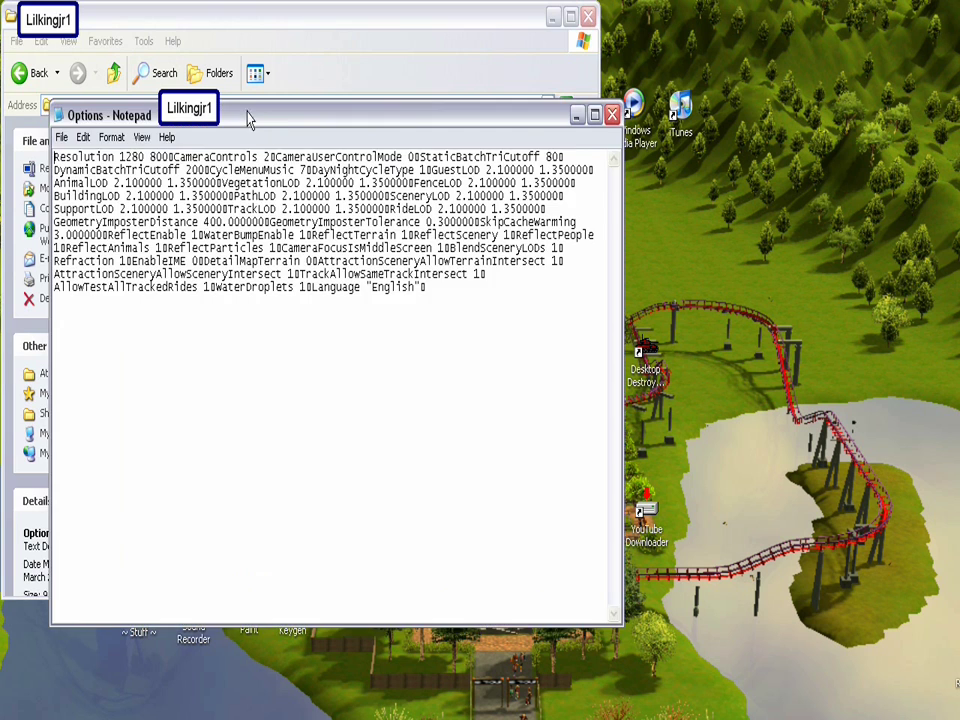
pyautogui.moveTo(228, 136); pyautogui.dragTo(258, 153)
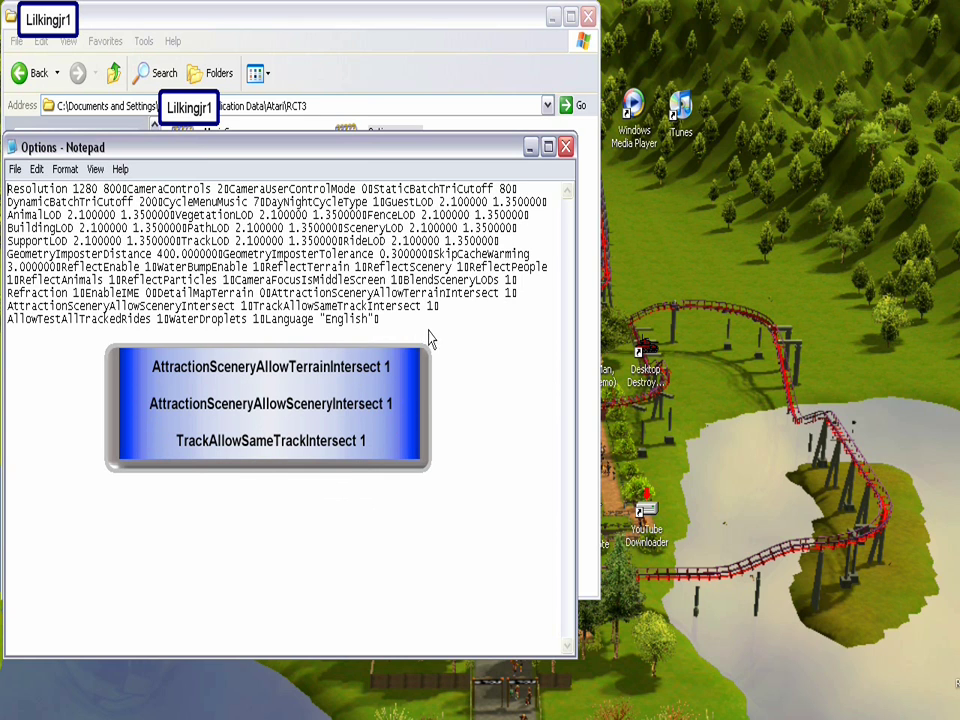
pyautogui.moveTo(278, 300); pyautogui.dragTo(447, 315)
pyautogui.click(452, 341)
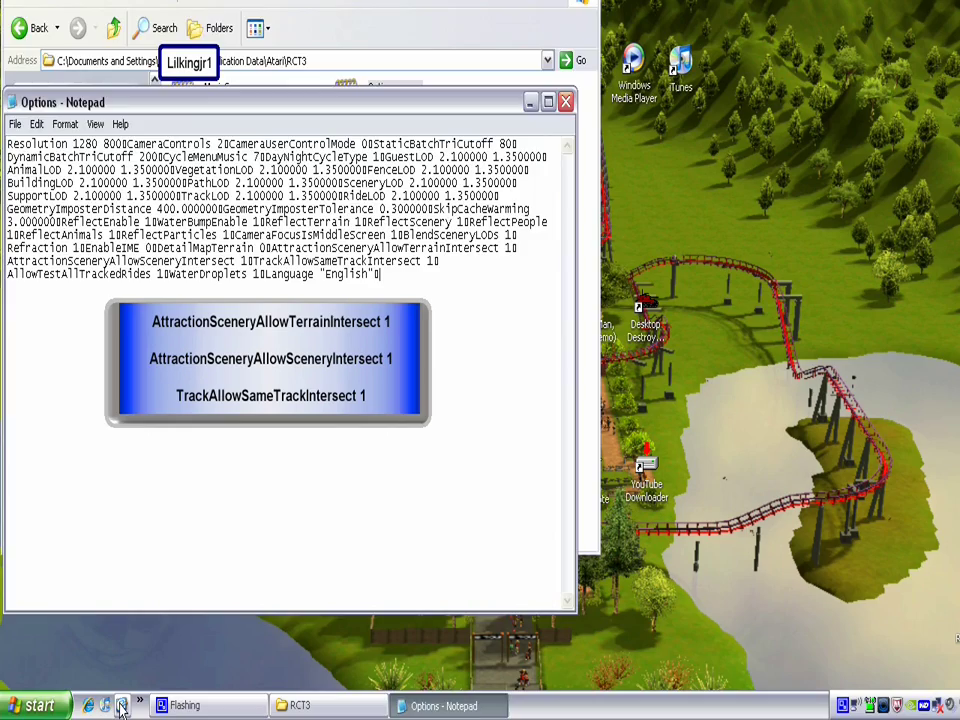
# - Switch to RollerCoaster Tycoon 3 and start building a new coaster chosen from the roller coaster list
pyautogui.click(120, 707)
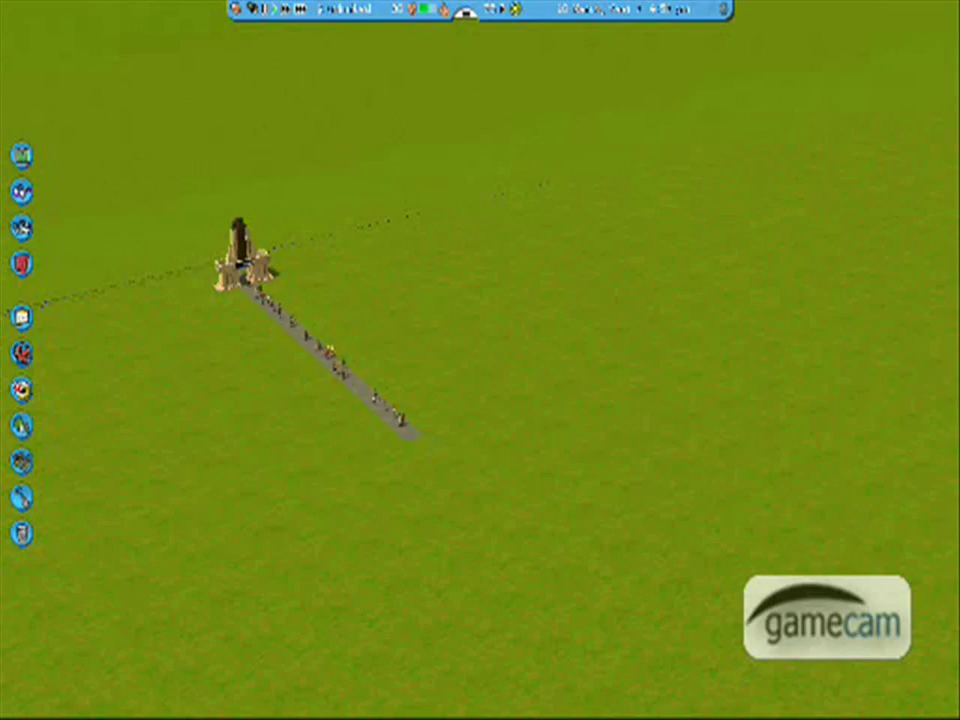
pyautogui.click(21, 353)
pyautogui.click(51, 21)
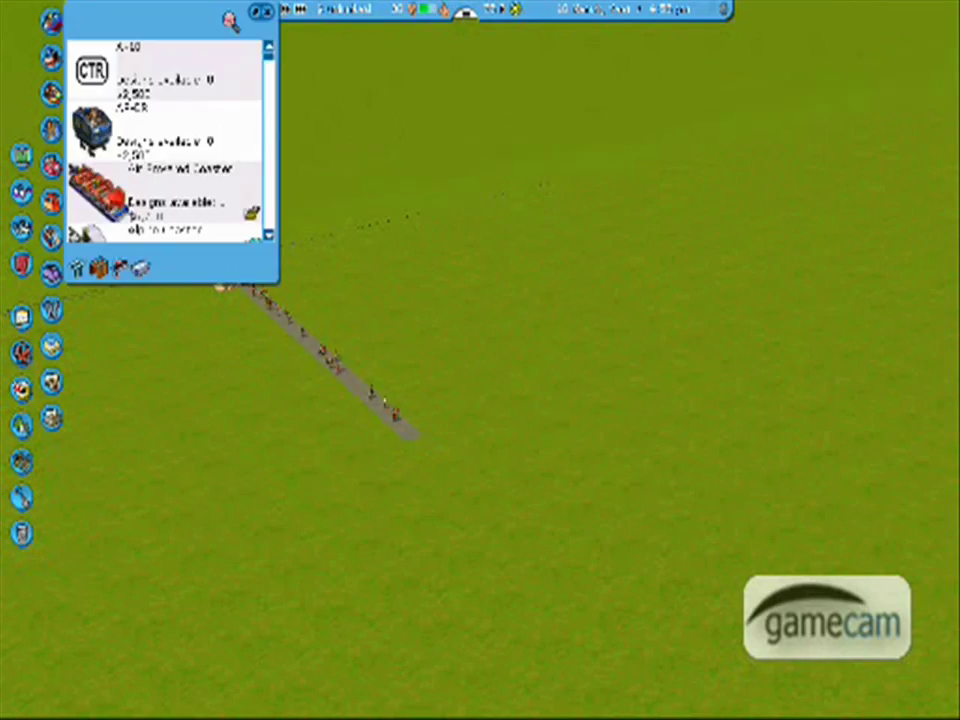
pyautogui.scroll(-5, 196, 220)
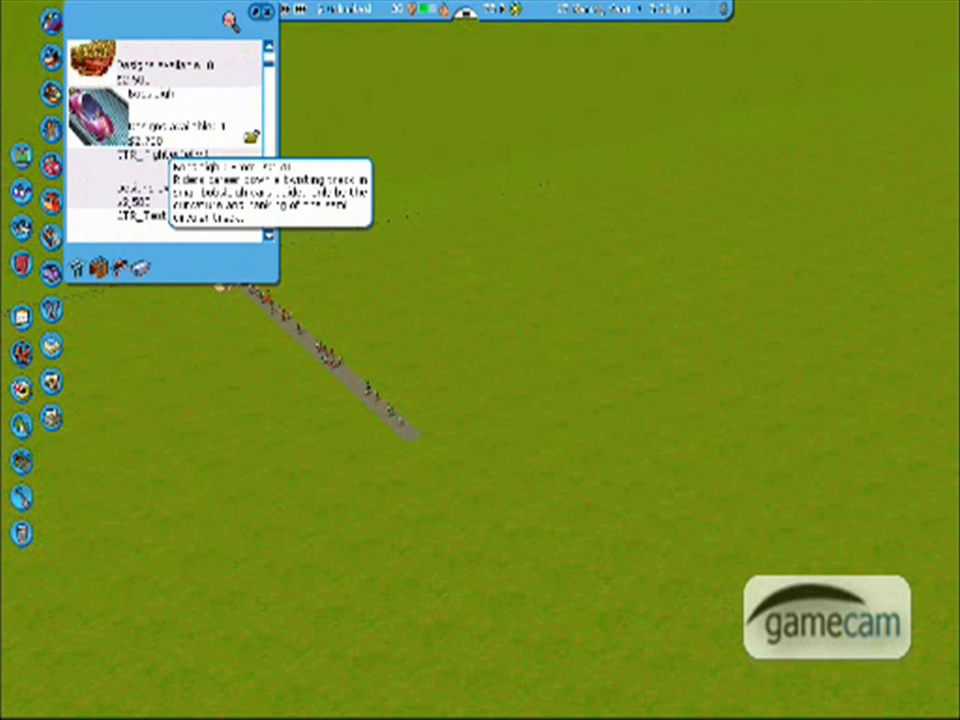
pyautogui.scroll(-4, 160, 150)
pyautogui.click(130, 162)
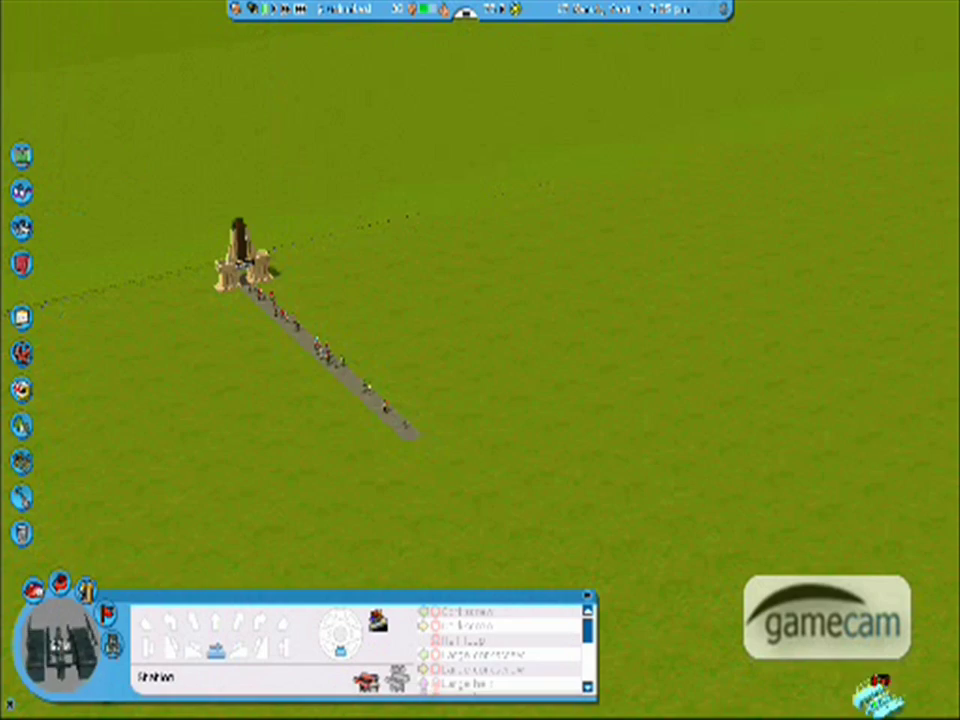
# - Place the coaster's station on the open grass away from the park entrance and extend it to four segments
pyautogui.moveTo(944, 710)
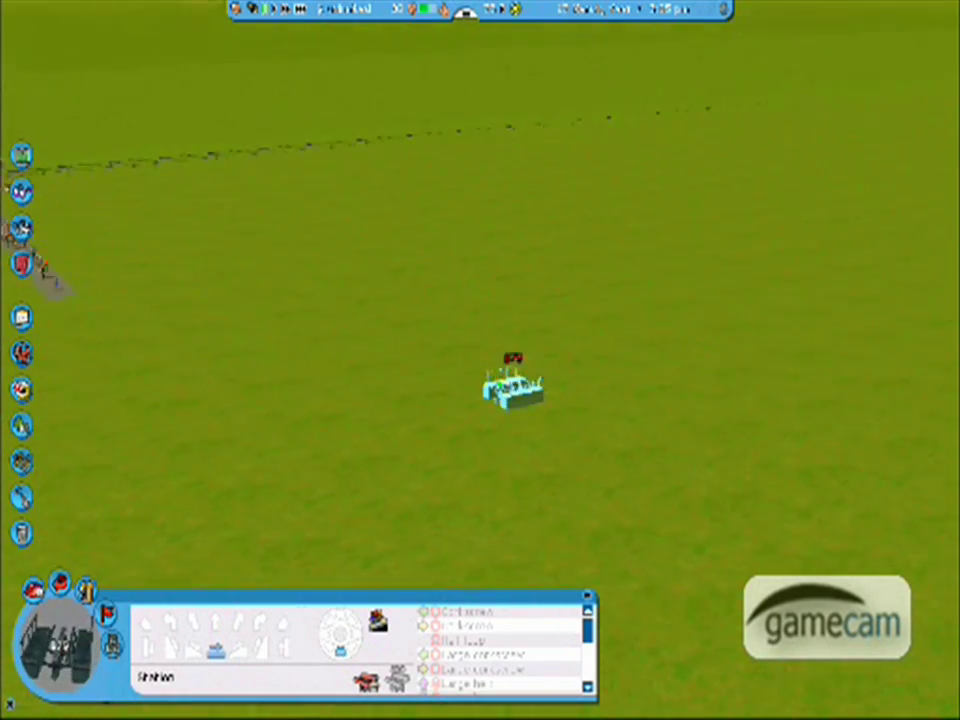
pyautogui.scroll(3, 508, 380)
pyautogui.click(508, 380)
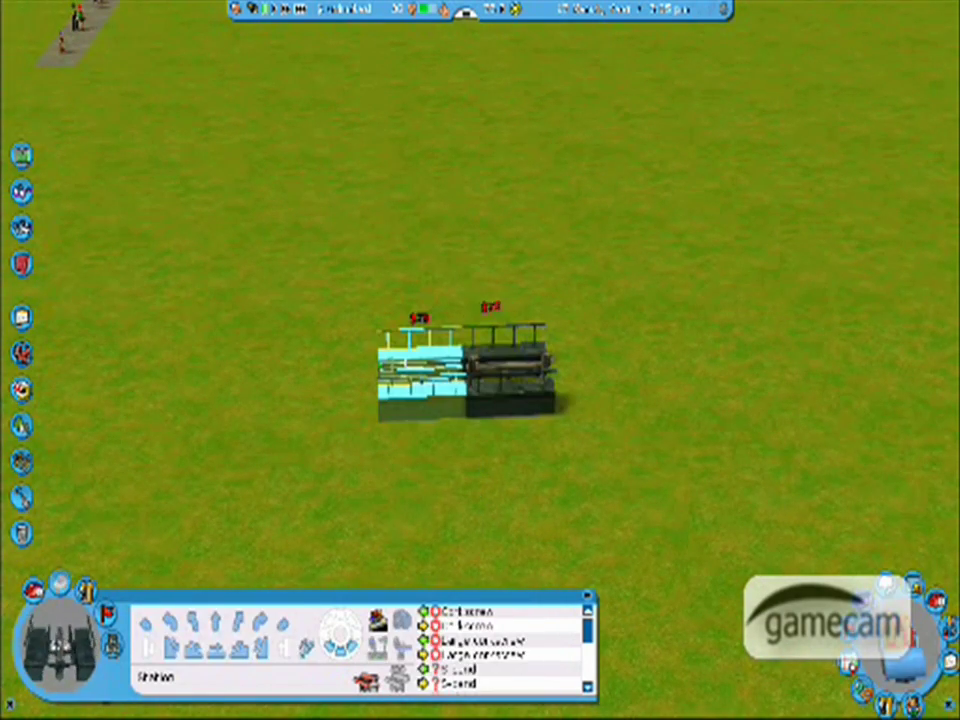
pyautogui.click(57, 645)
pyautogui.click(57, 645)
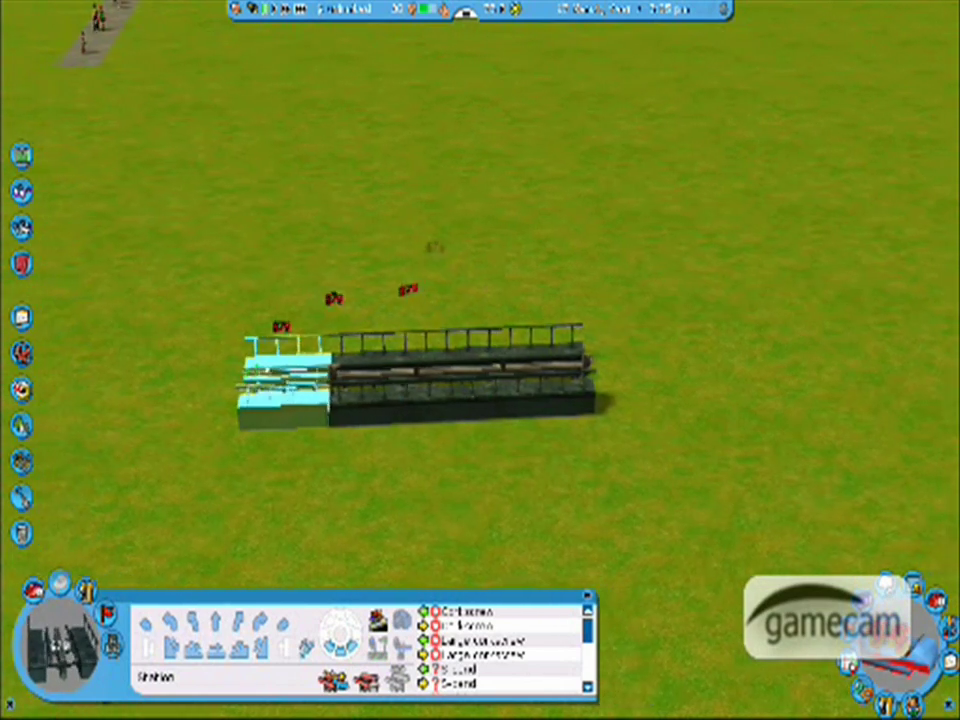
pyautogui.click(57, 645)
# - Lay a level run of straight track out of the end of the station
pyautogui.click(215, 621)
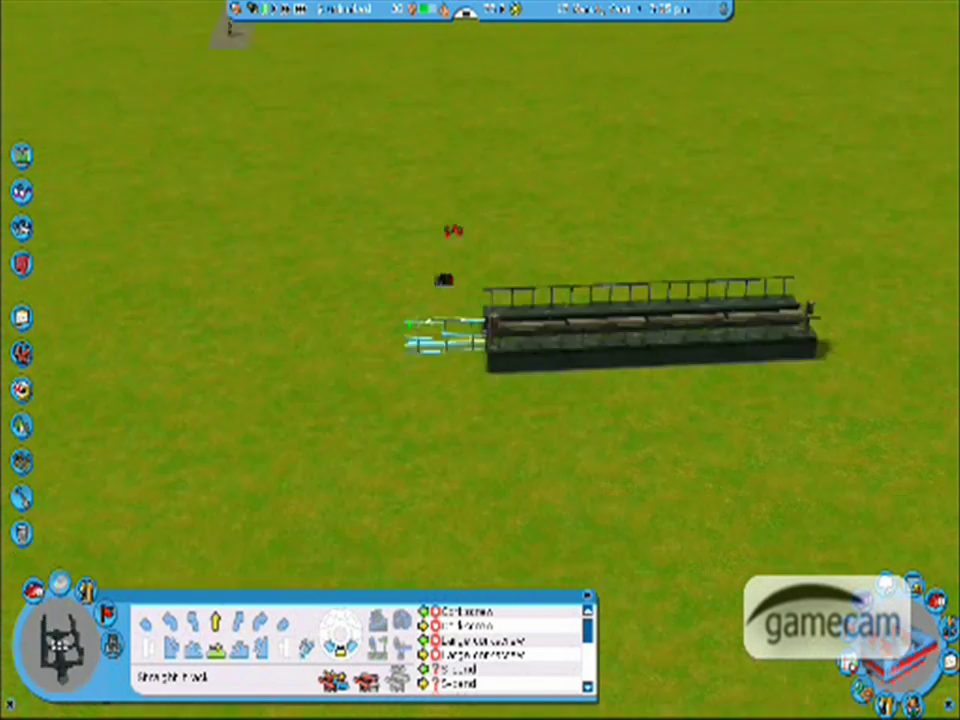
pyautogui.click(57, 645)
pyautogui.click(57, 645)
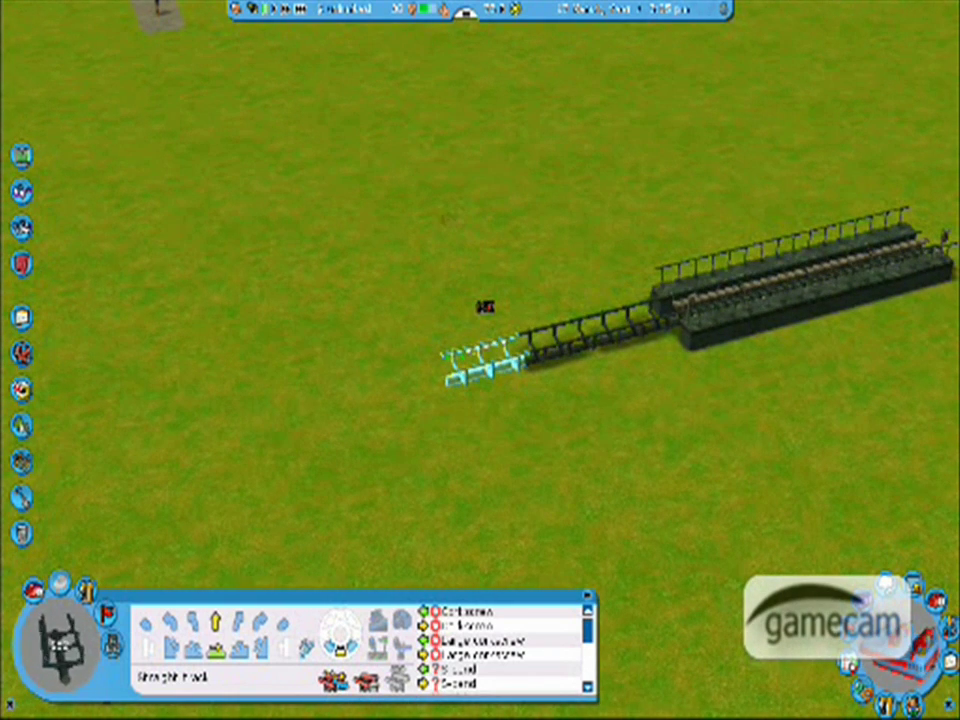
pyautogui.press('Return')
# - Add three tight right-hand curves that loop the track back toward the straight section from the station
pyautogui.click(283, 624)
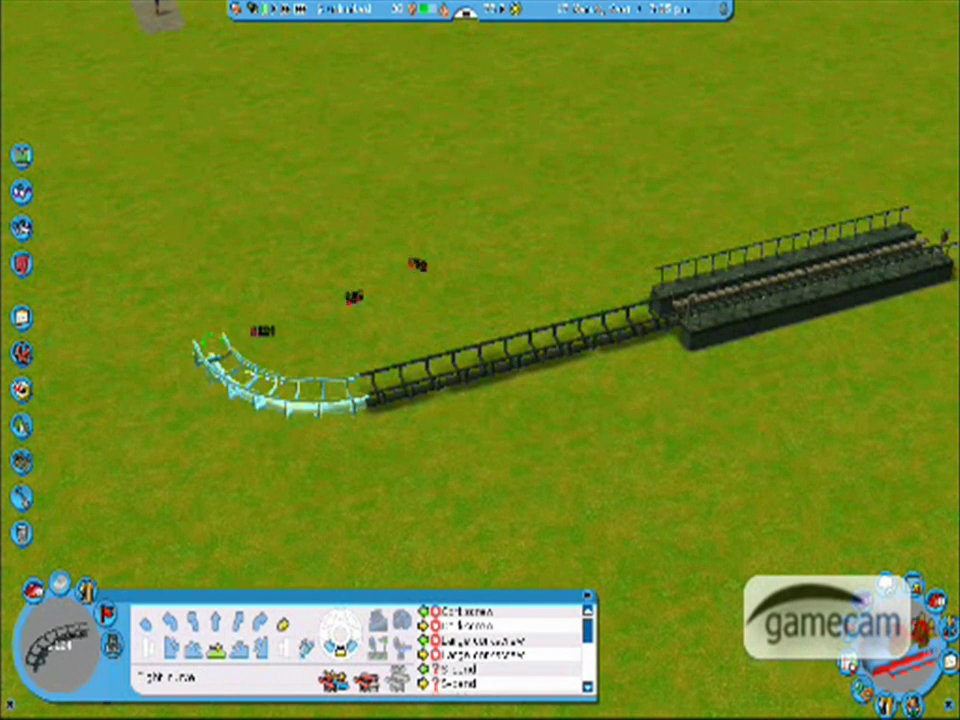
pyautogui.press('Return')
pyautogui.press('Return')
pyautogui.press('Return')
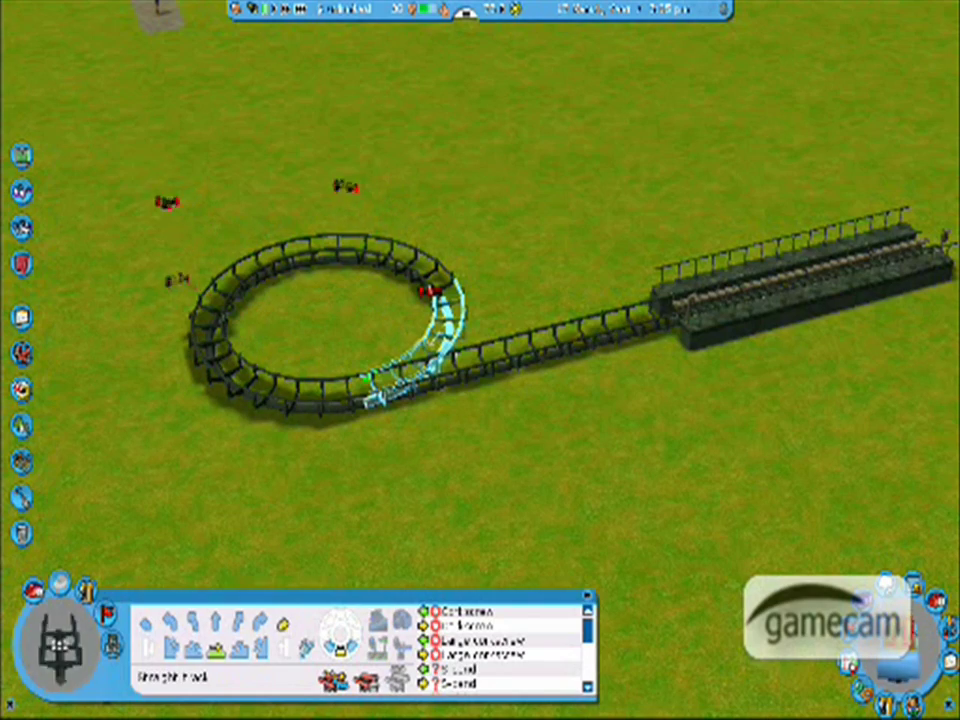
# - Run straight track out of the loop directly through the existing straight section at the same height
pyautogui.click(215, 621)
pyautogui.press('Return')
pyautogui.press('Return')
pyautogui.press('Return')
pyautogui.hotkey('ctrl', 'Left')
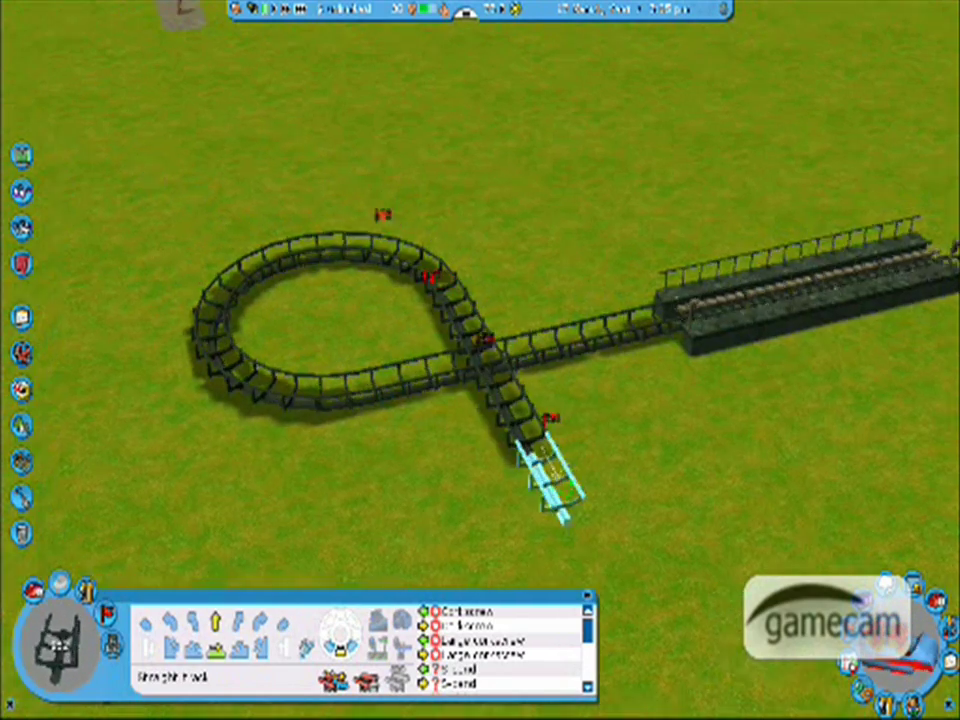
pyautogui.hotkey('ctrl', 'Left')
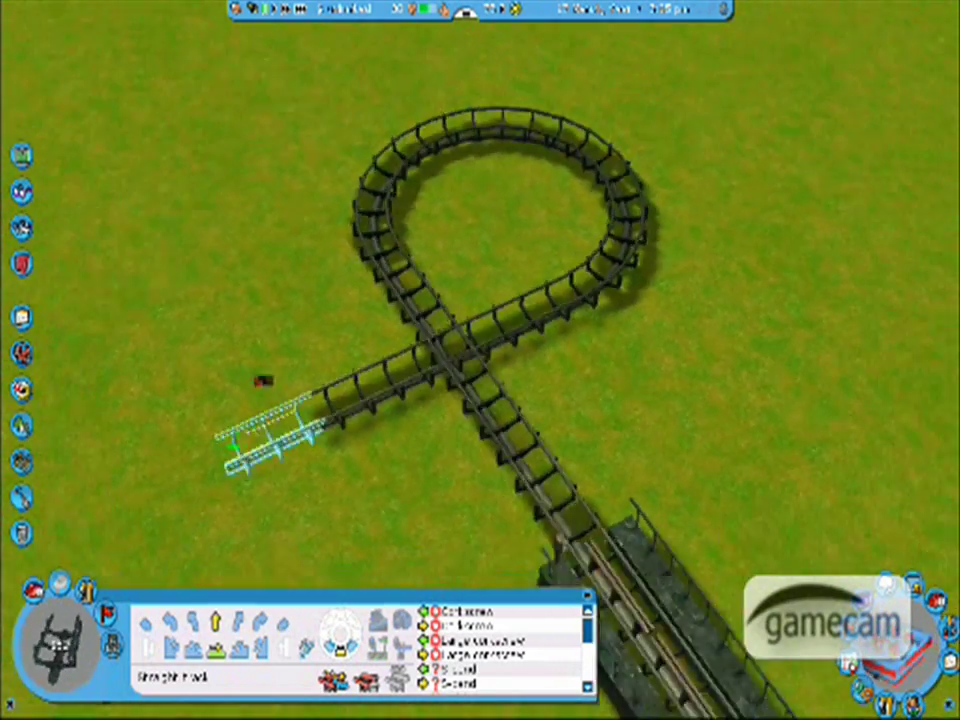
# - Add a full circle of tight right-hand curves that cuts through the existing track and overlaps itself
pyautogui.hotkey('ctrl', 'Right')
pyautogui.click(283, 623)
pyautogui.press('Return')
pyautogui.press('Return')
pyautogui.press('Return')
pyautogui.press('Return')
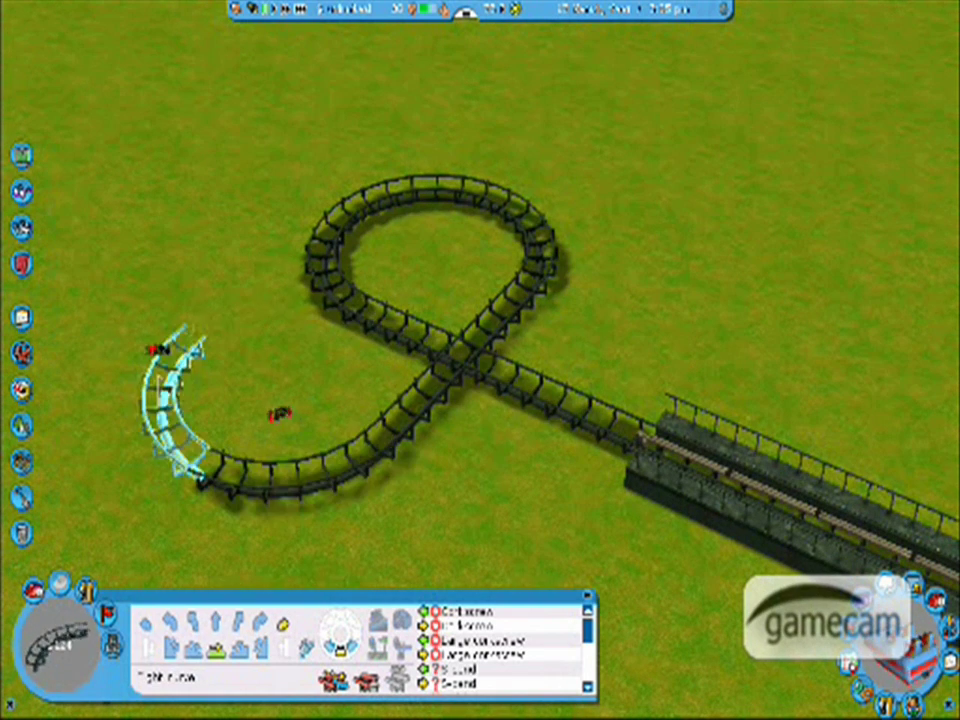
pyautogui.press('Return')
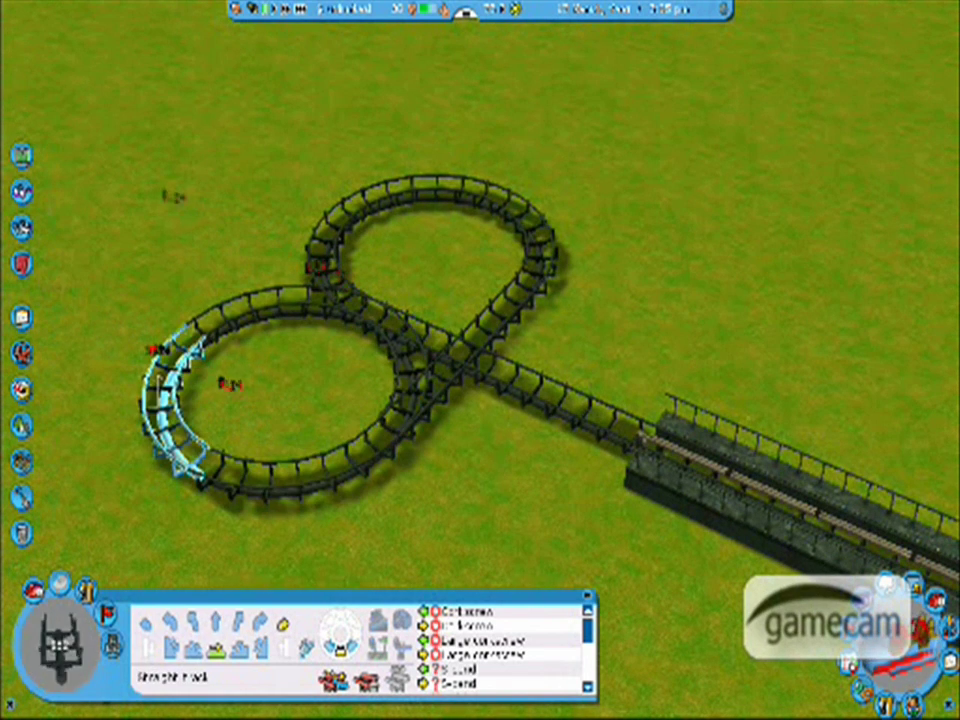
# - Continue with a run of straight track leading out of the second loop
pyautogui.click(215, 622)
pyautogui.press('Return')
pyautogui.press('Return')
pyautogui.press('Return')
pyautogui.press('Left')
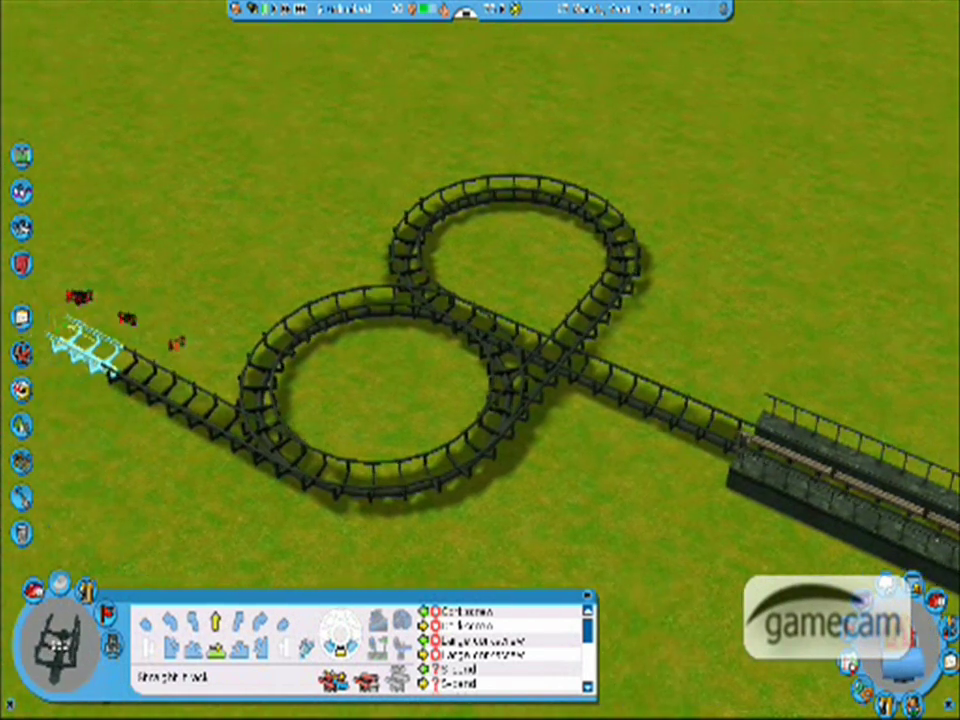
pyautogui.scroll(-2, 480, 360)
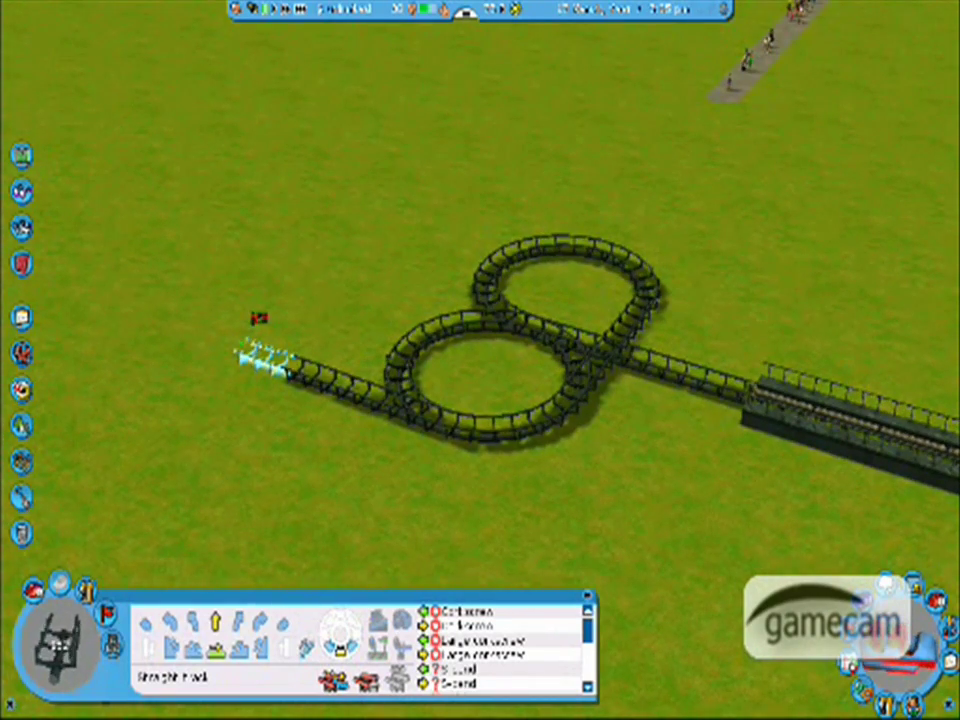
pyautogui.press('Up')
pyautogui.press('Right')
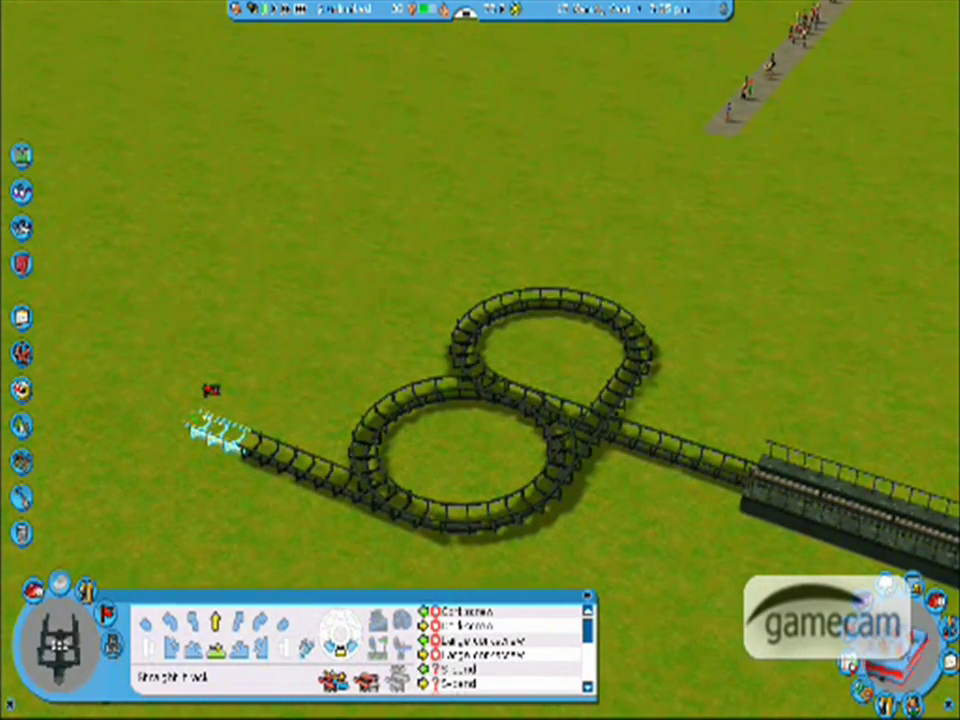
pyautogui.press('Down')
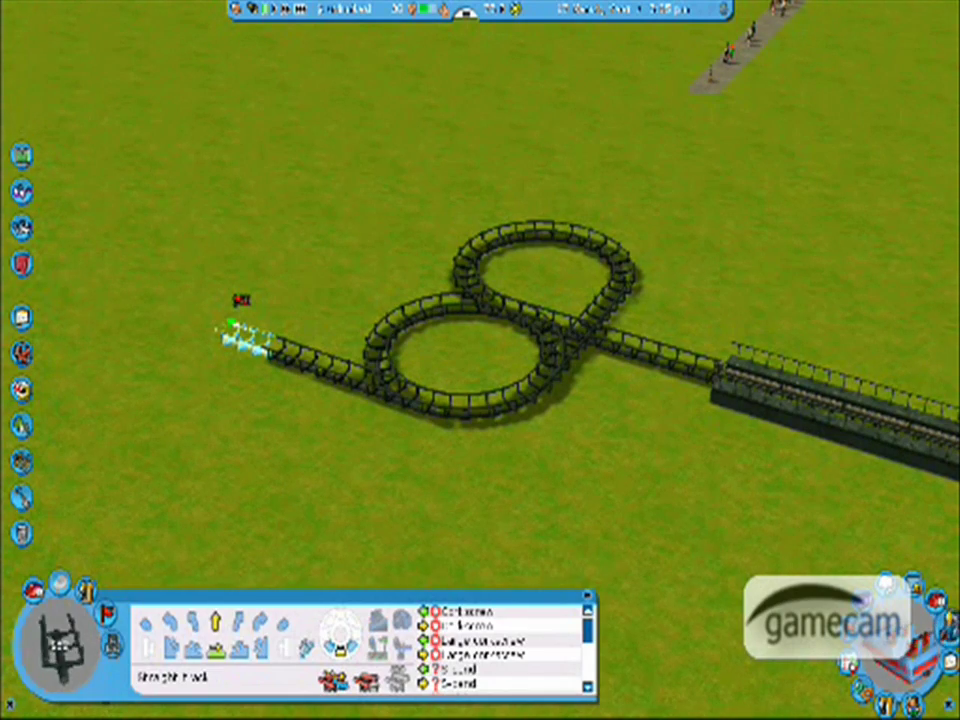